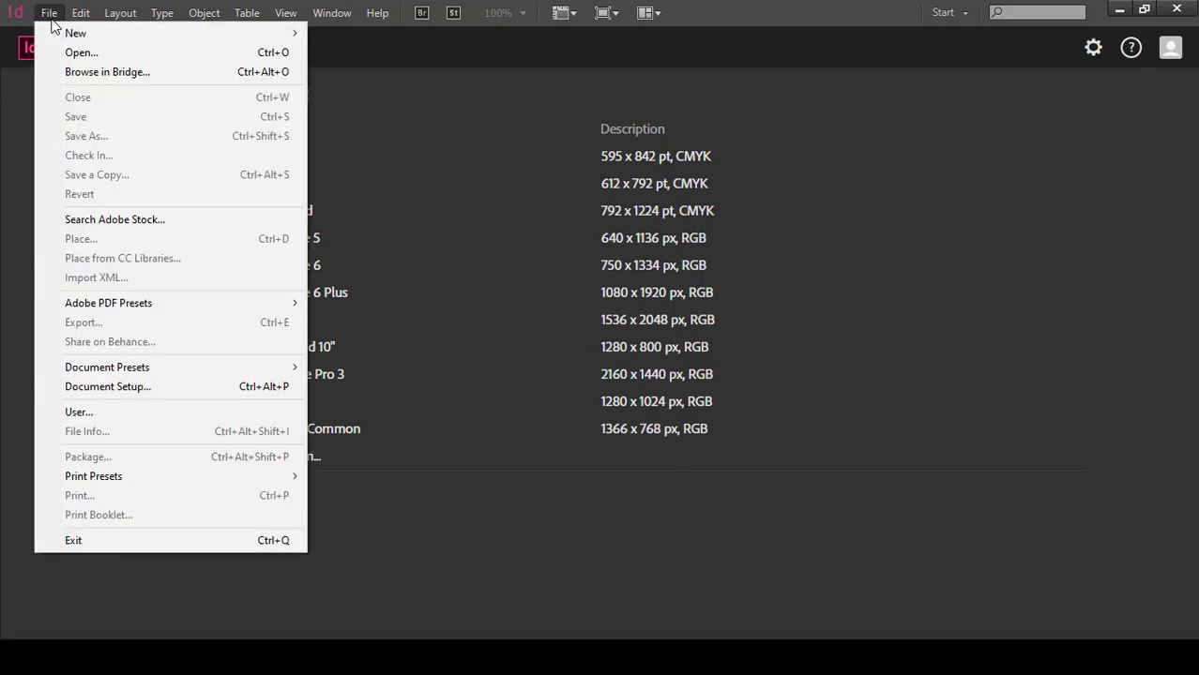
mouse_move(76, 37)
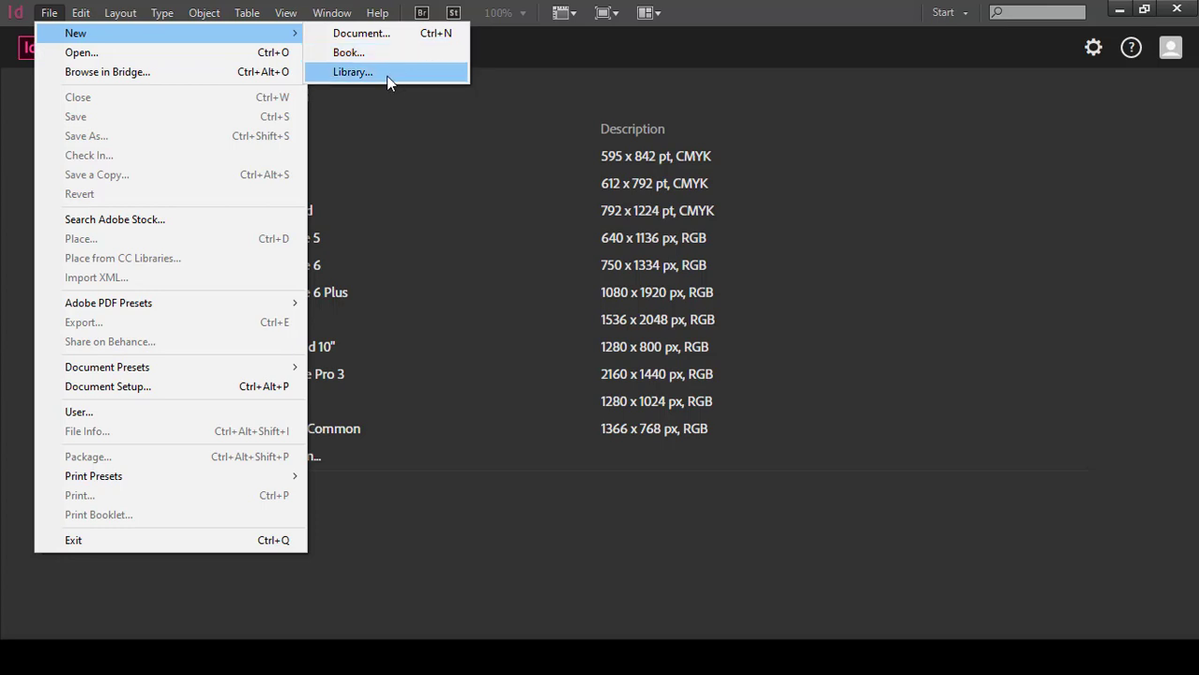
key("Escape")
key("Escape")
left_click(382, 21)
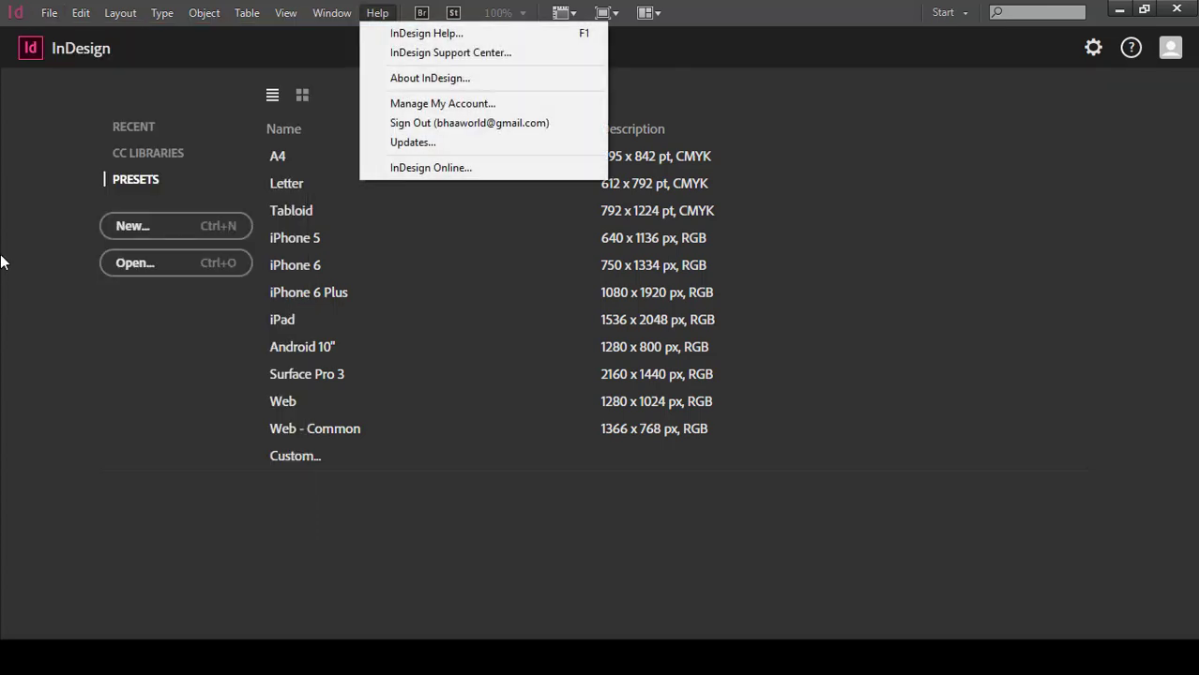
- Start a new document with an A4 page in portrait orientation and right-to-left binding
left_click(49, 12)
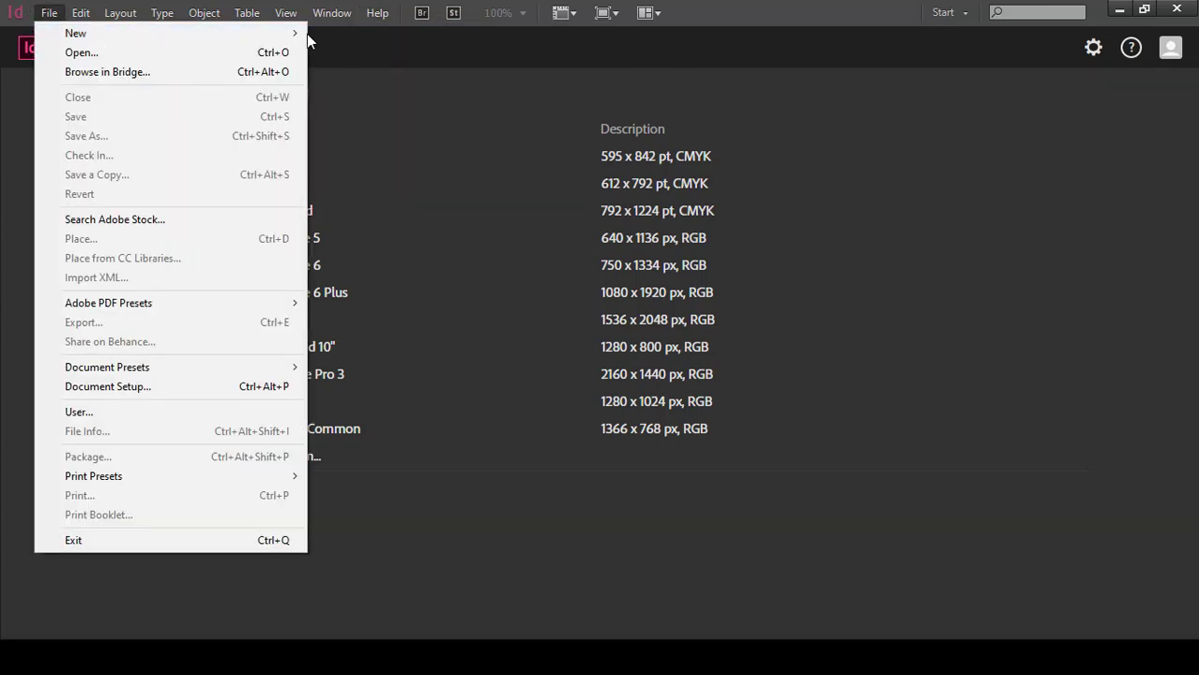
mouse_move(297, 38)
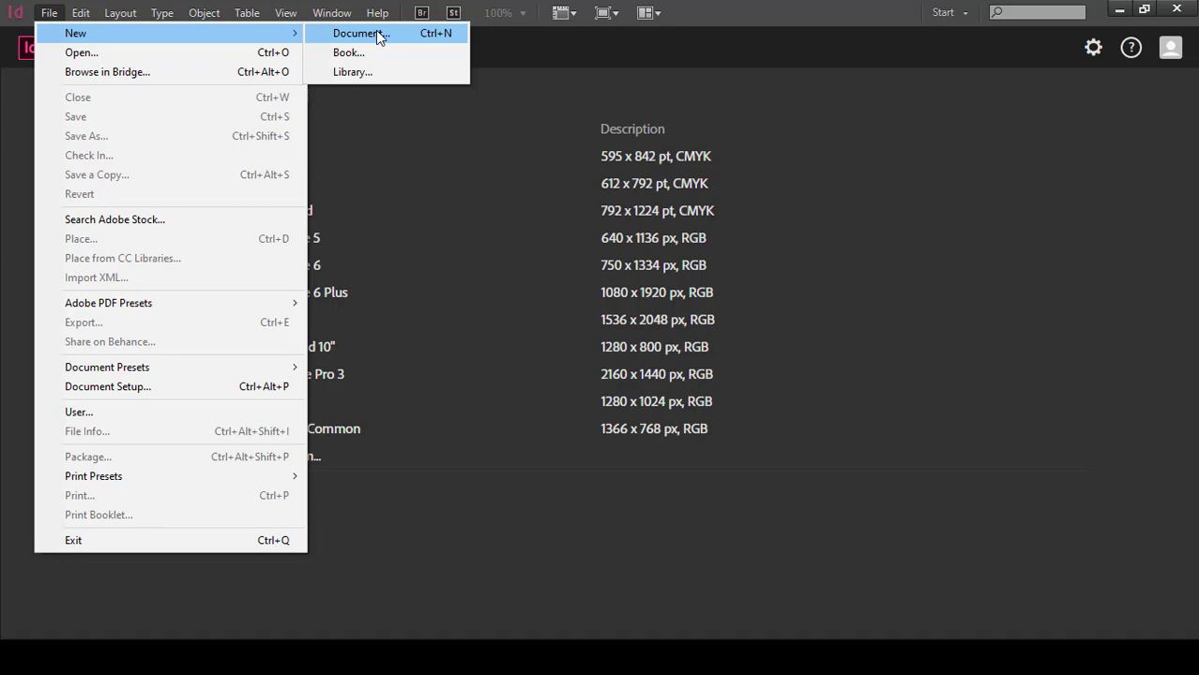
left_click(379, 36)
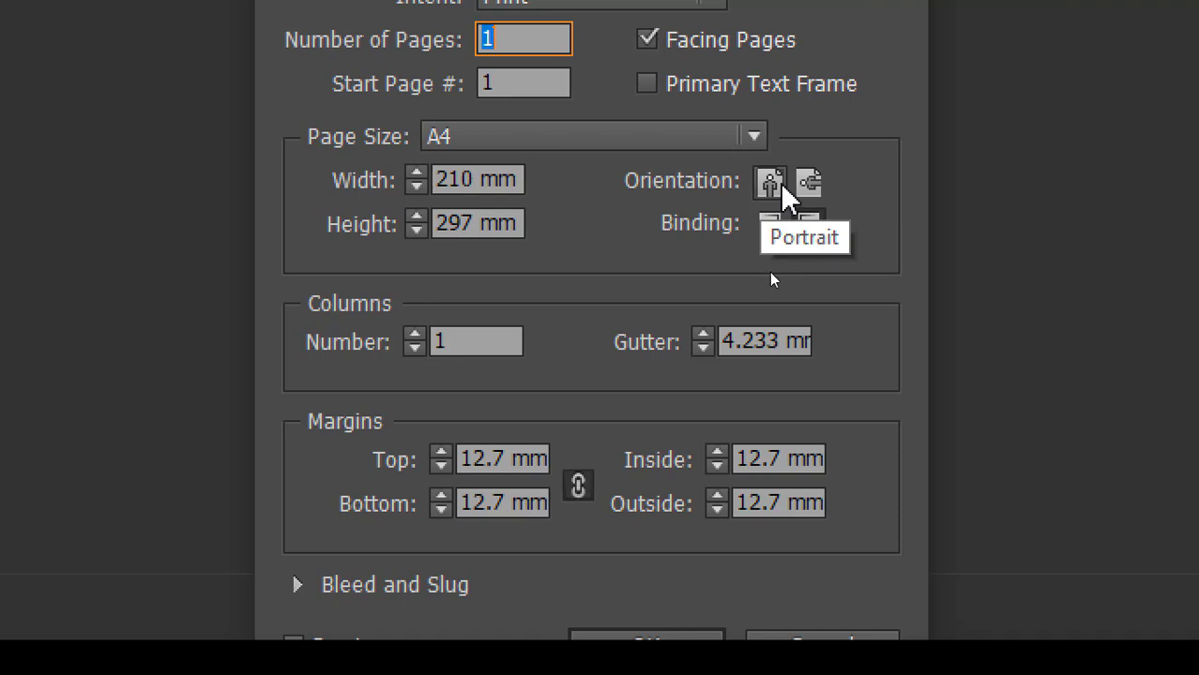
left_click(812, 191)
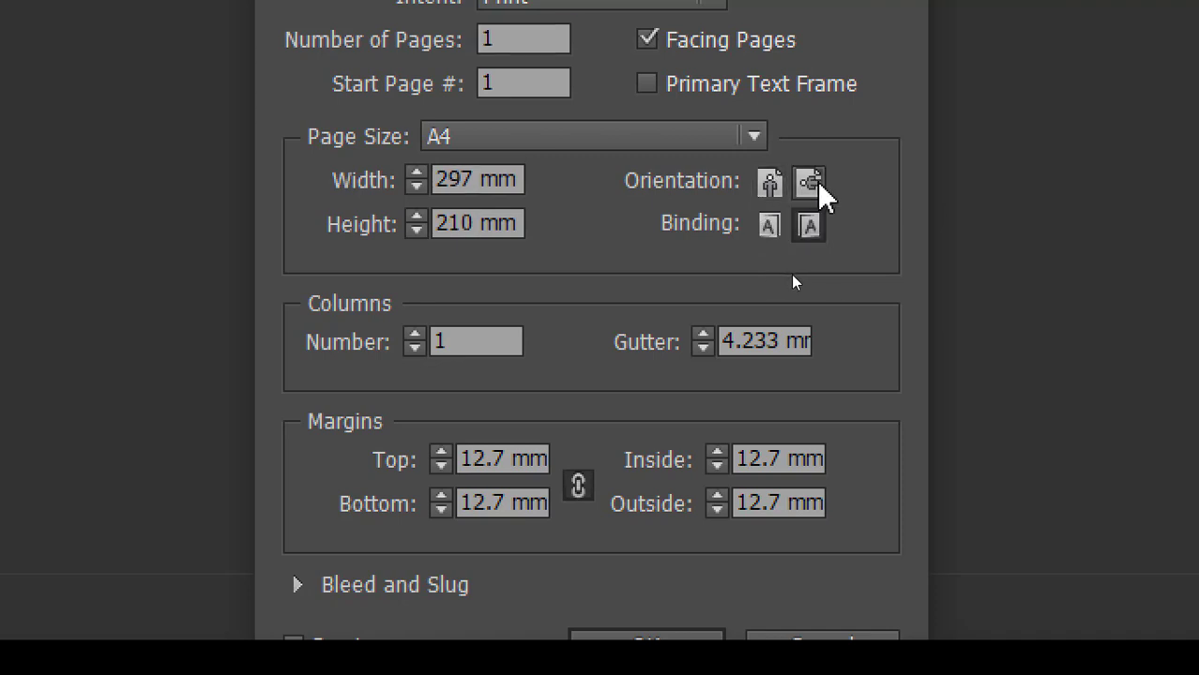
left_click(767, 186)
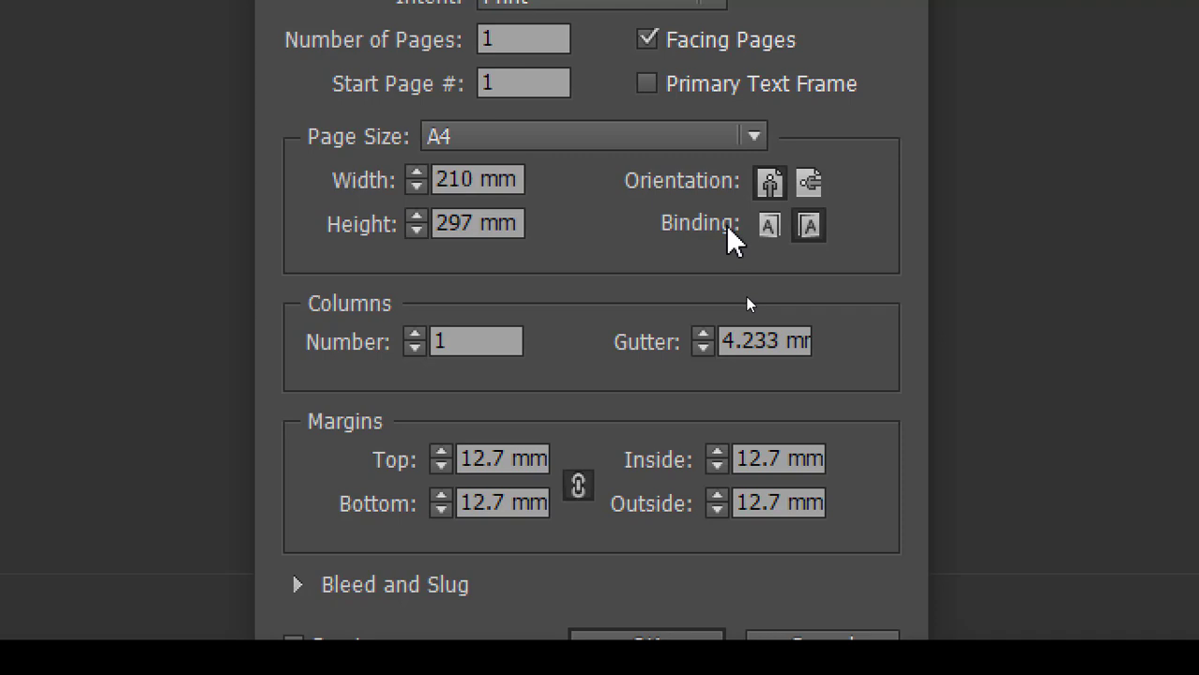
left_click(811, 235)
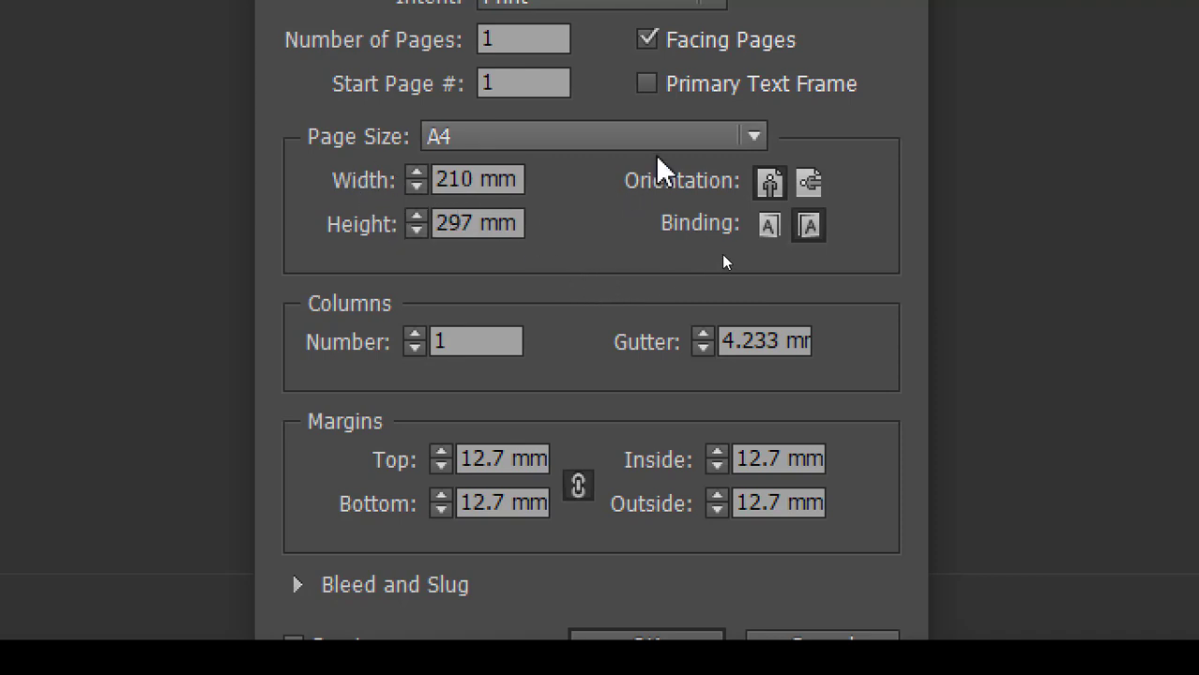
left_click(696, 145)
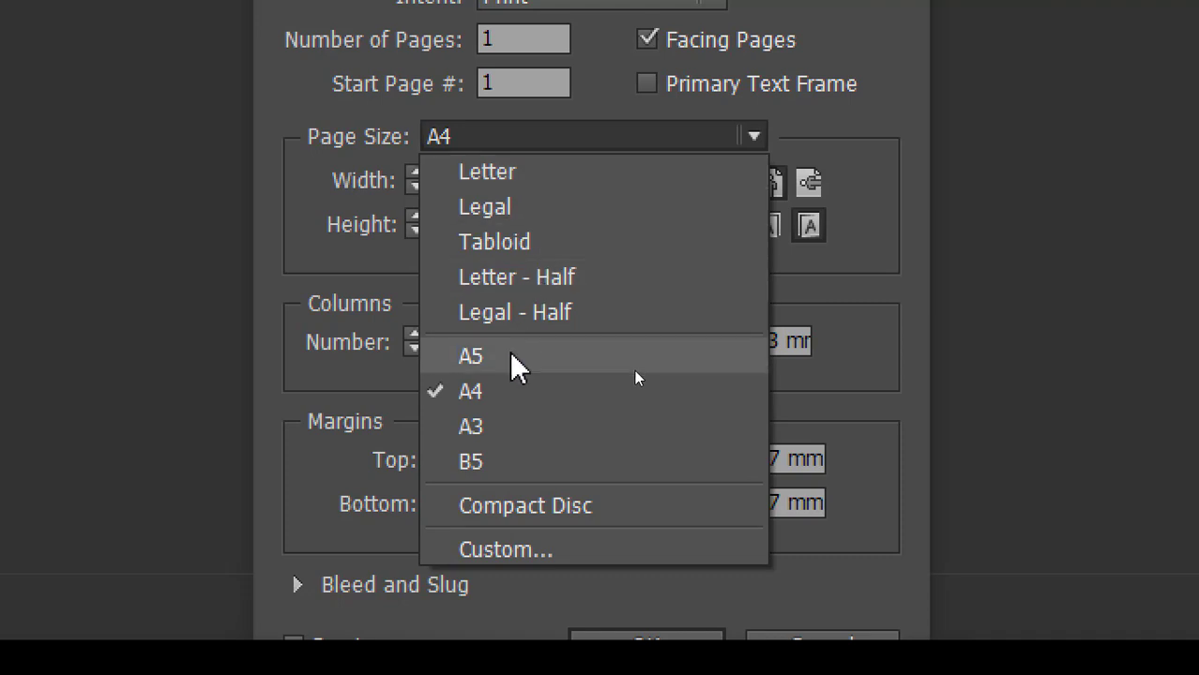
left_click(495, 393)
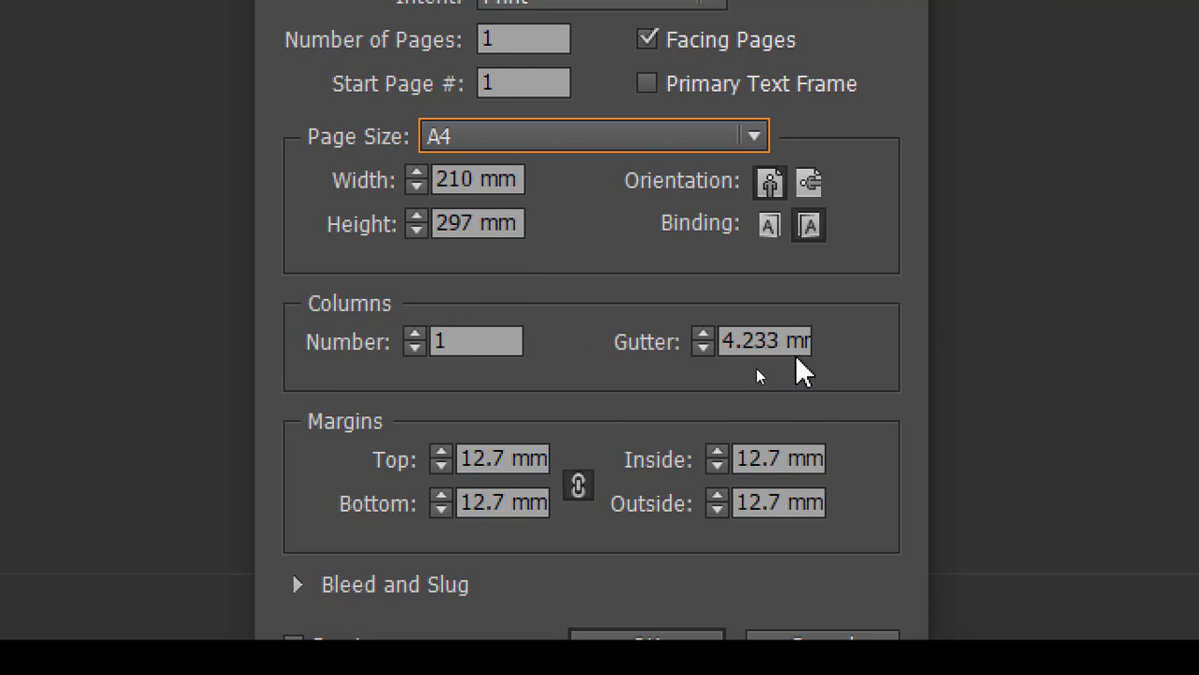
- Try 4 and 2 columns for the page and return the number of columns to 1
left_click(413, 335)
left_click(413, 335)
left_click(414, 335)
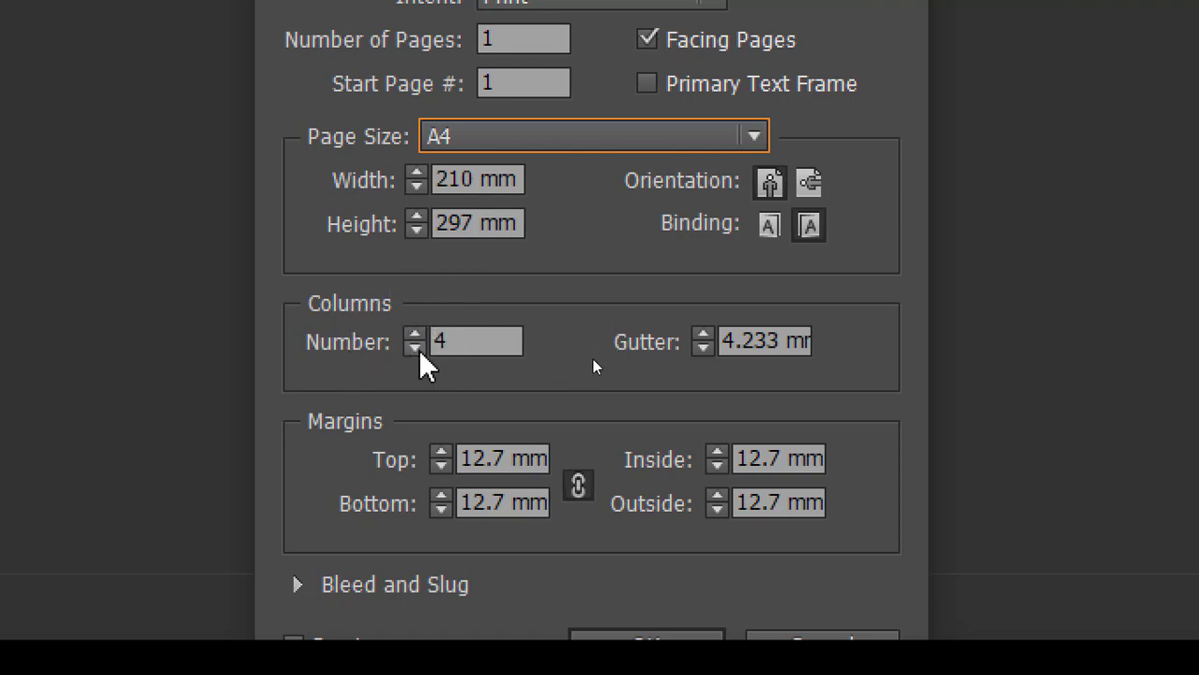
left_click(415, 349)
left_click(415, 349)
left_click(414, 349)
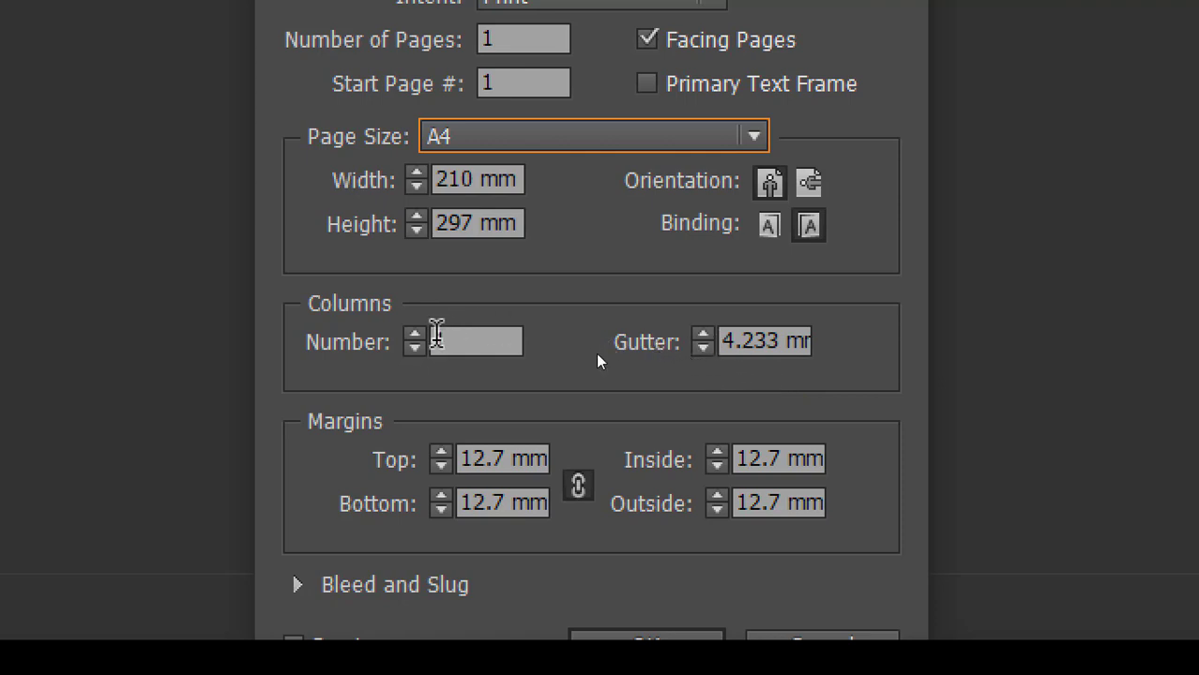
left_click(414, 335)
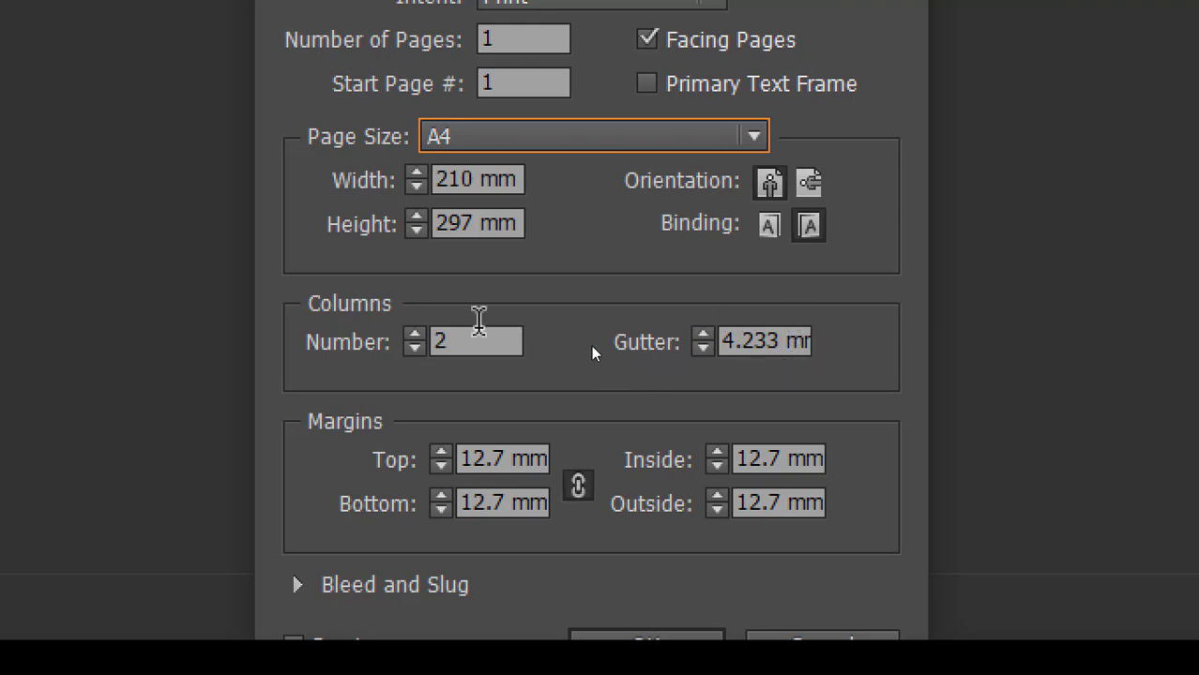
left_click(414, 348)
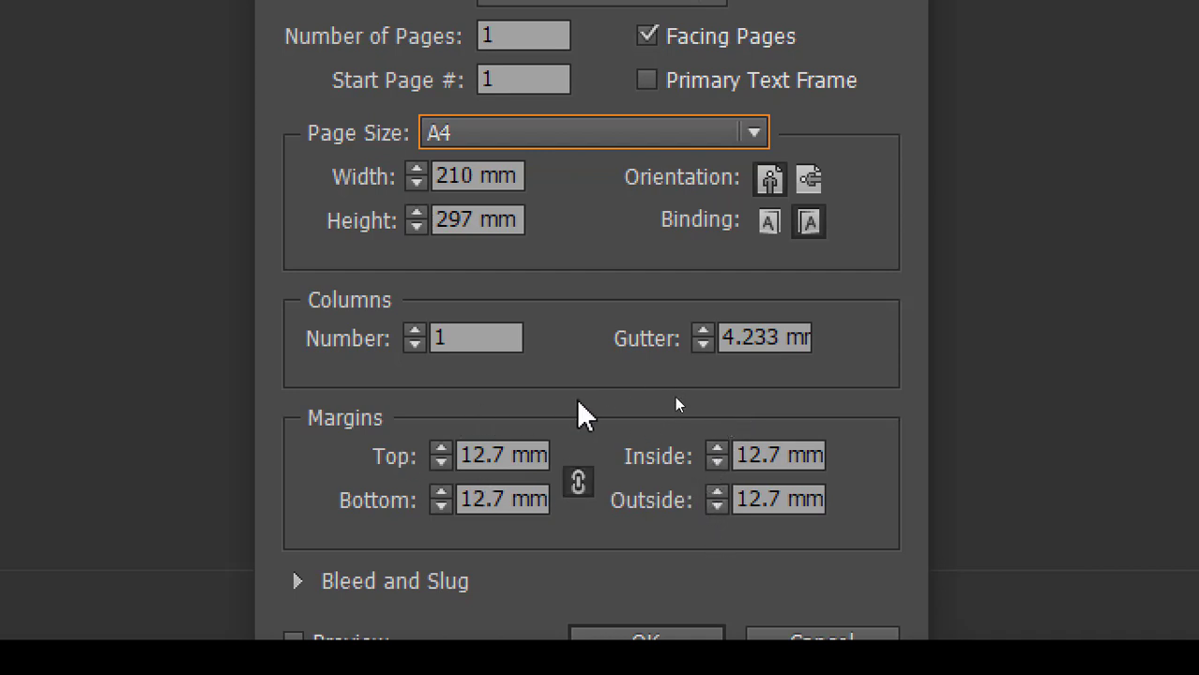
- Unlink the margins and set the top margin to 16 mm and the bottom margin to 15 mm
left_click(579, 483)
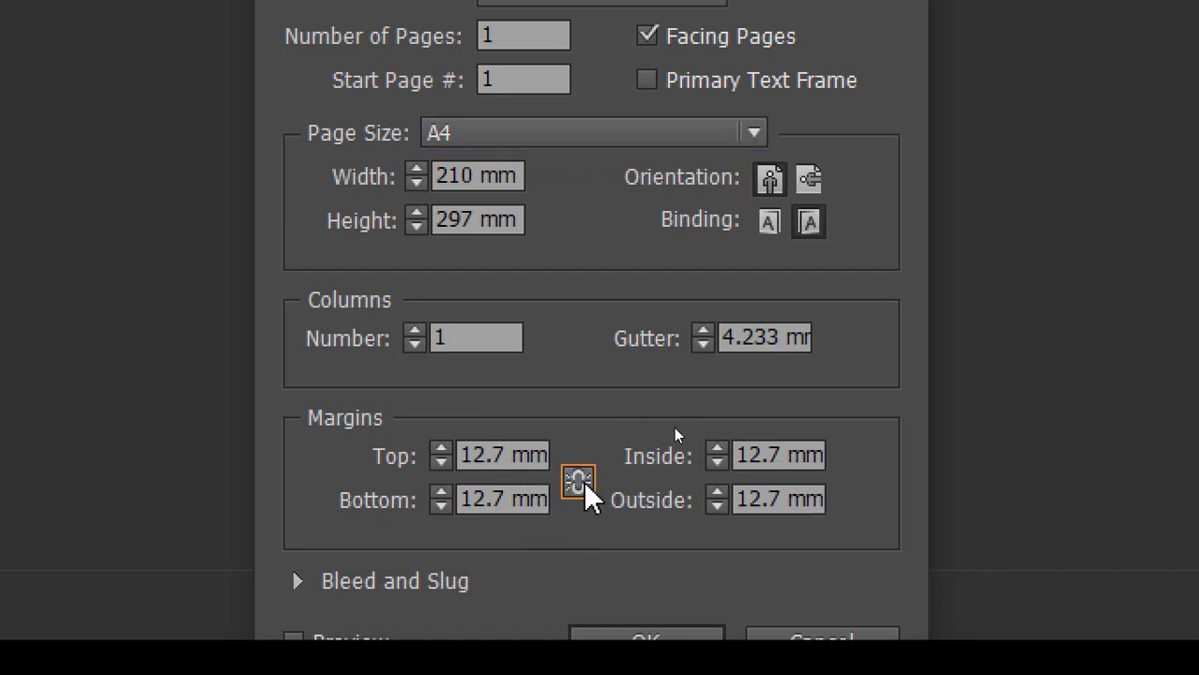
left_click(440, 451)
left_click(440, 450)
left_click(440, 450)
left_click(440, 450)
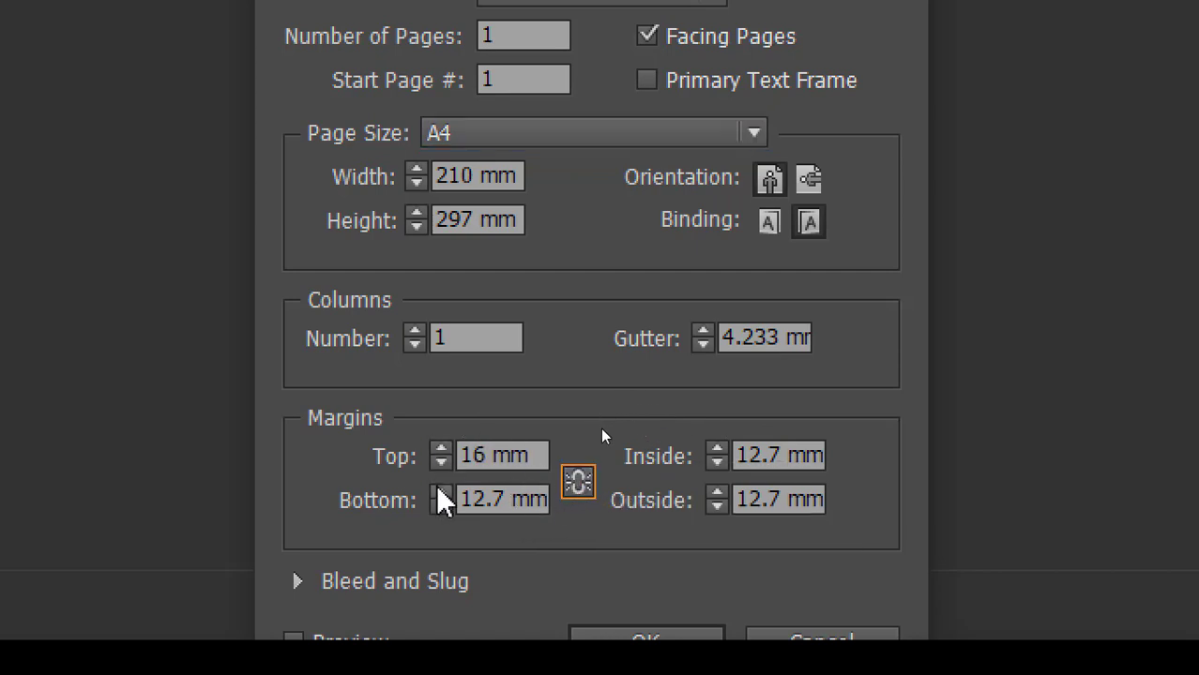
left_click(440, 494)
left_click(441, 489)
left_click(442, 490)
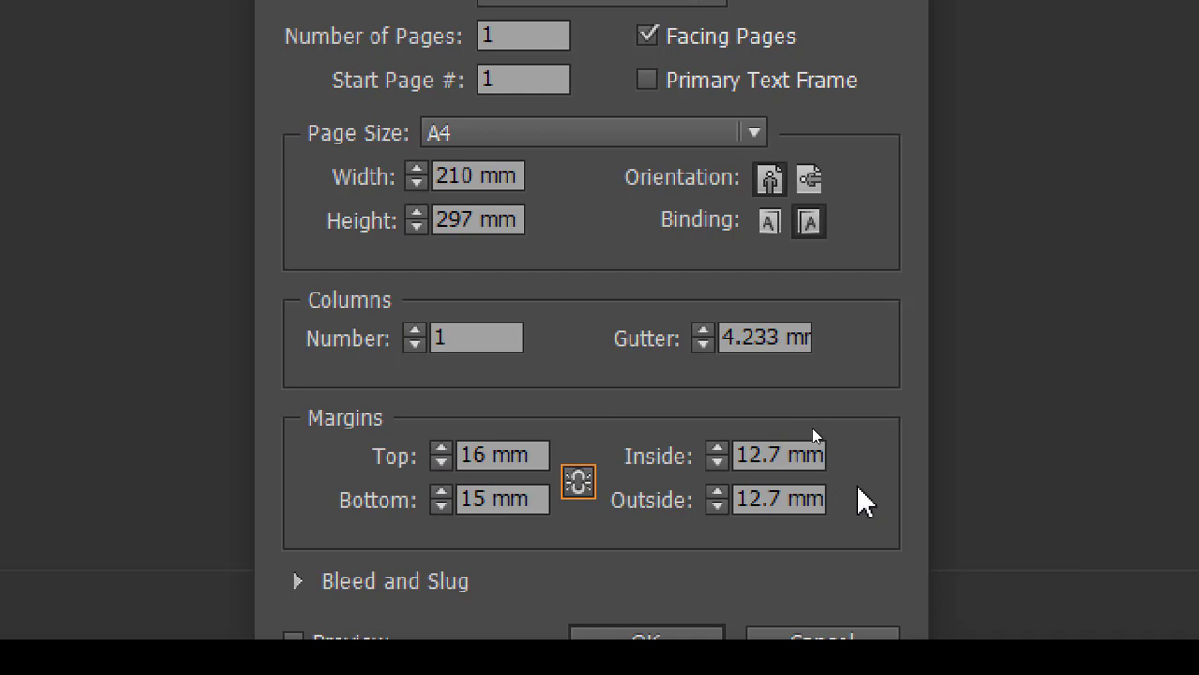
- Link the margins so all settings are the same and set all four to 19 mm
left_click(579, 484)
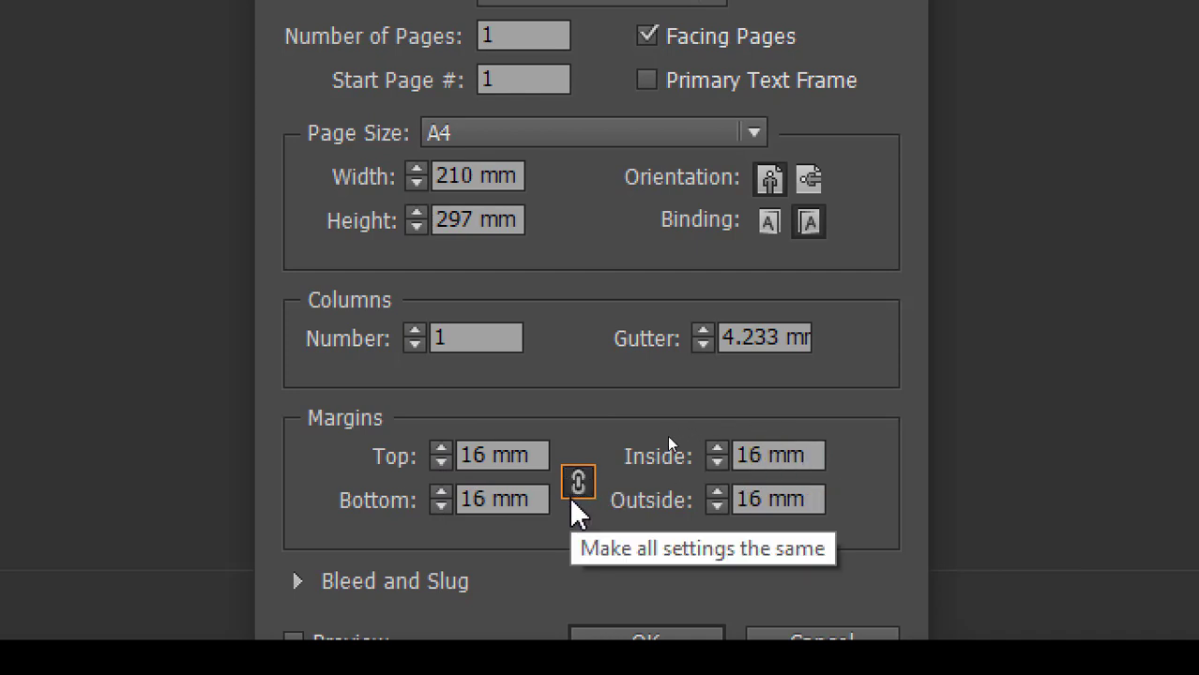
left_click(440, 450)
left_click(440, 451)
left_click(439, 450)
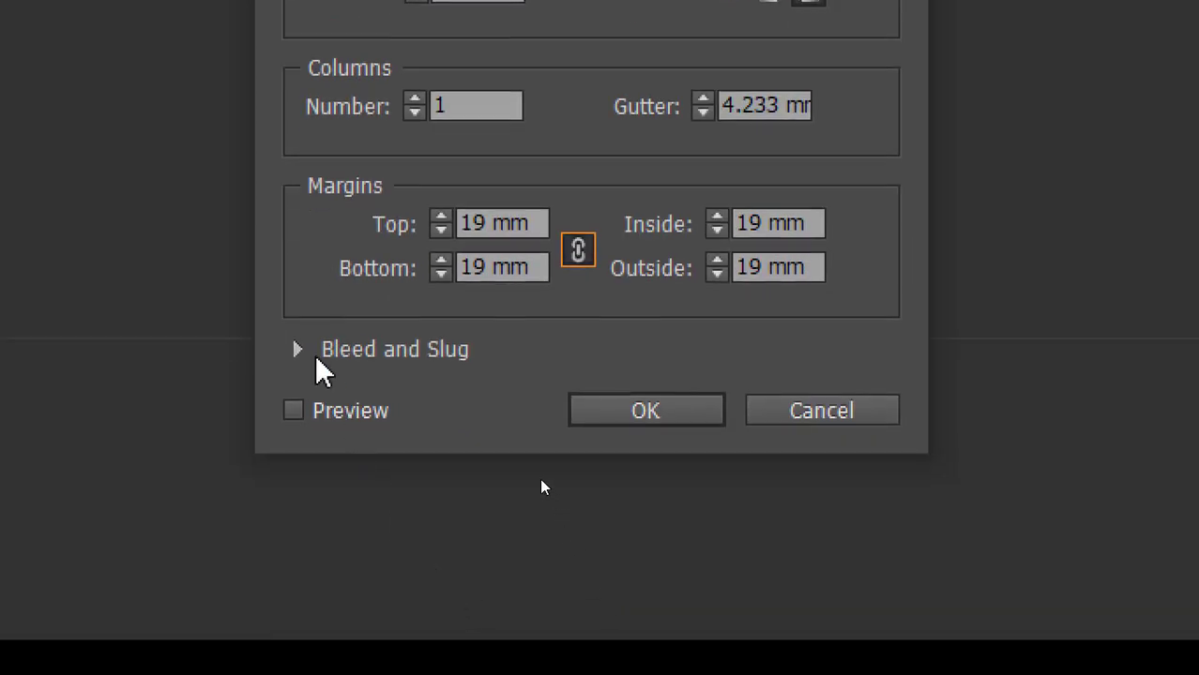
- Examine the bleed and slug settings and the available document presets without changing them
left_click(308, 356)
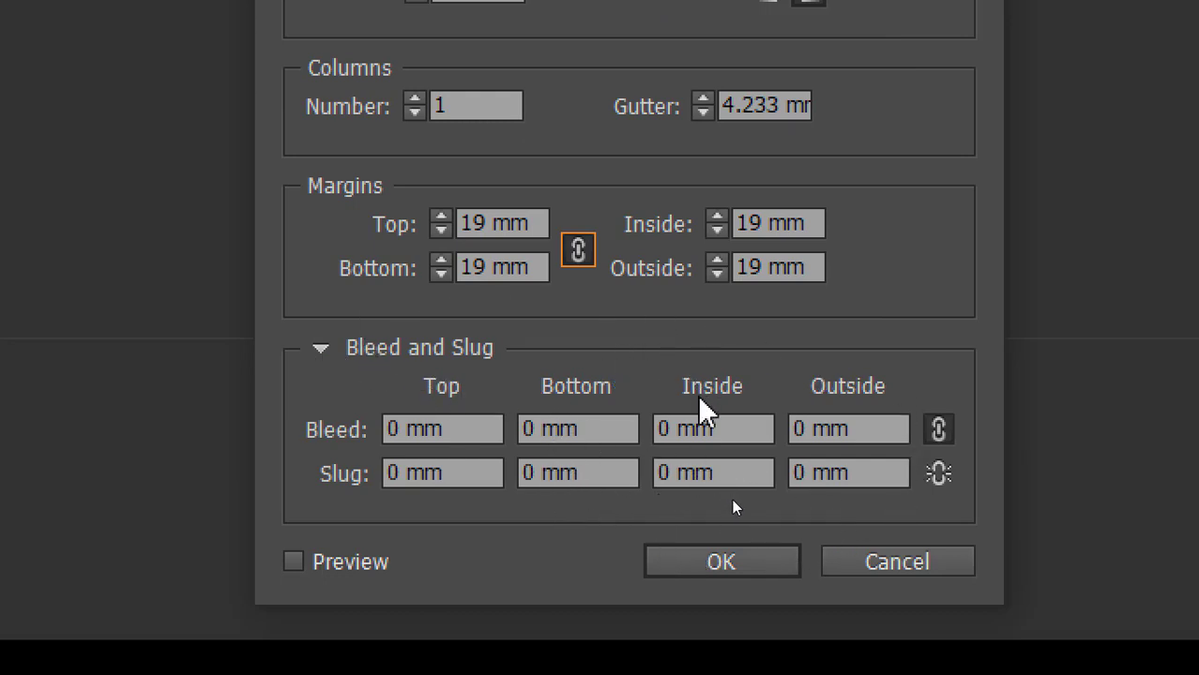
left_click(320, 348)
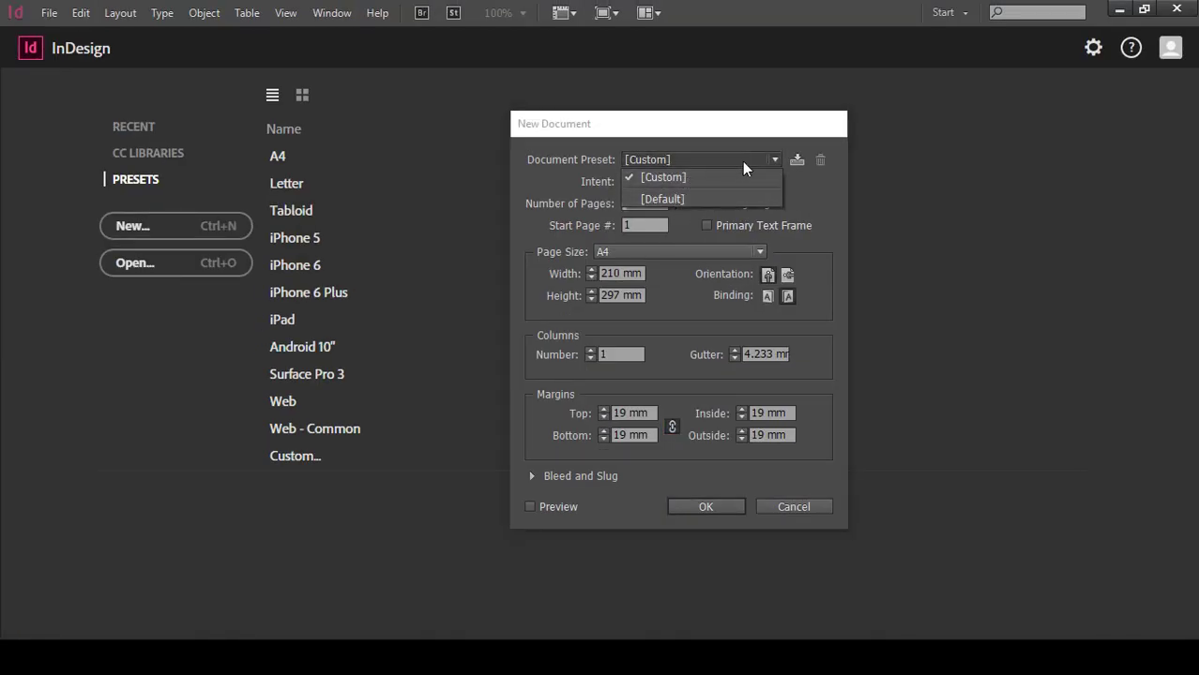
left_click(771, 161)
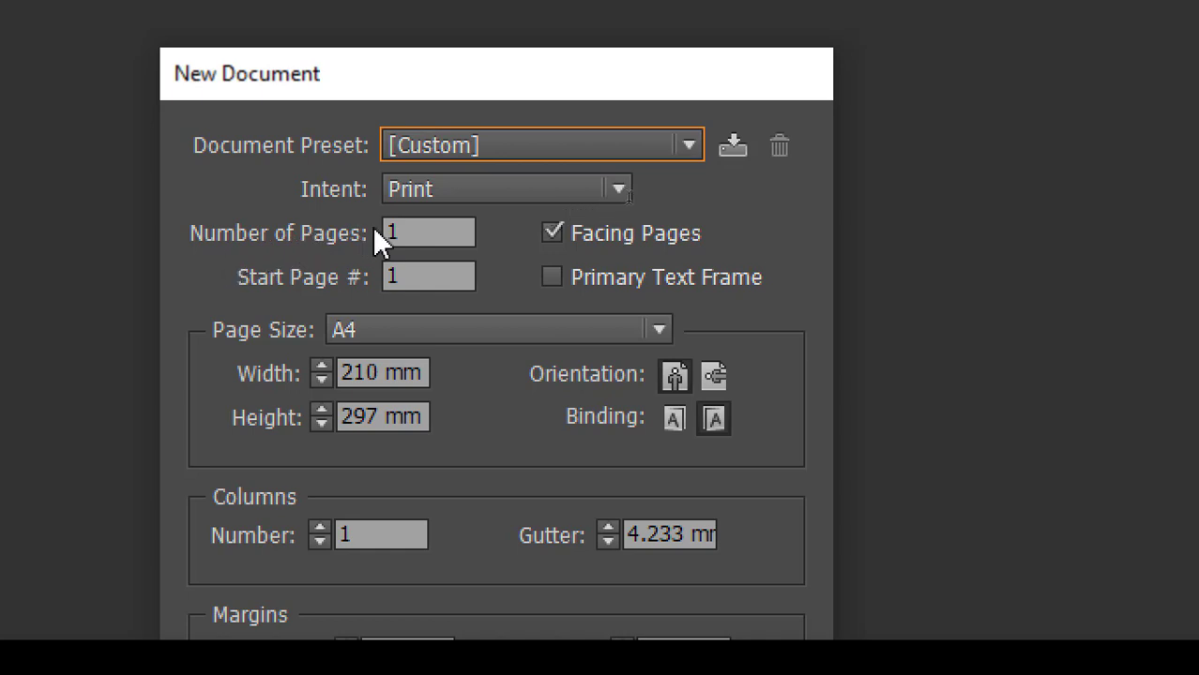
- Set the number of pages to 6 and create the document
left_click(416, 225)
double_click(416, 225)
type("5")
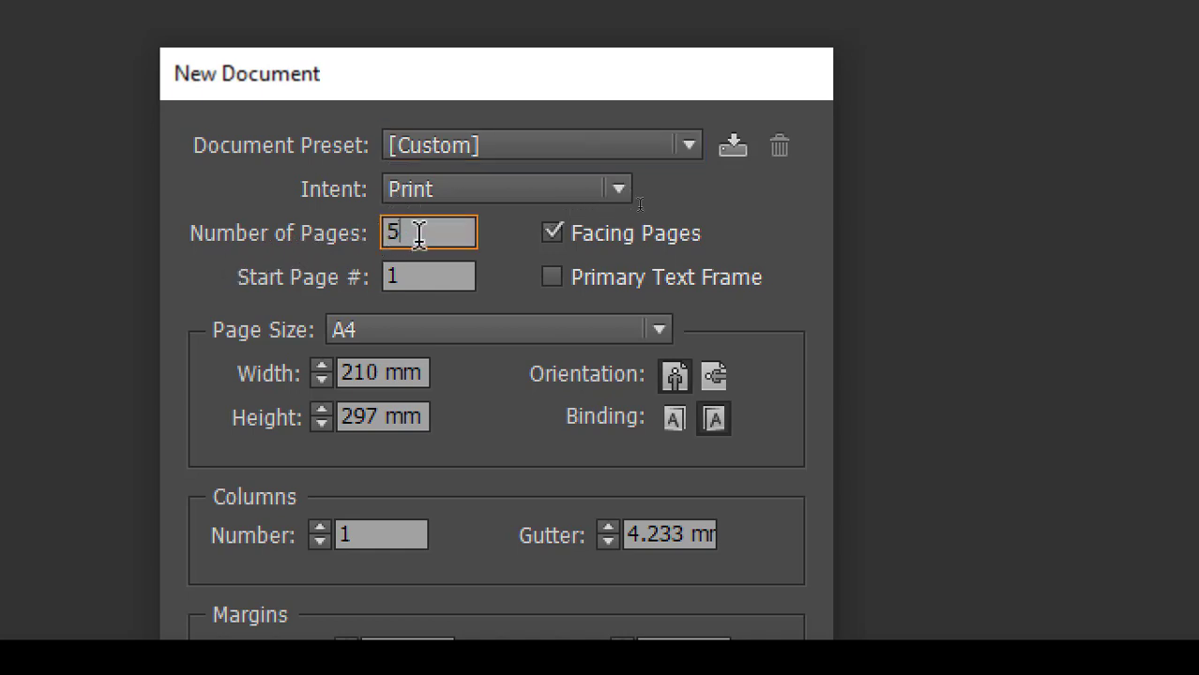
key("BackSpace")
type("6")
left_click(380, 277)
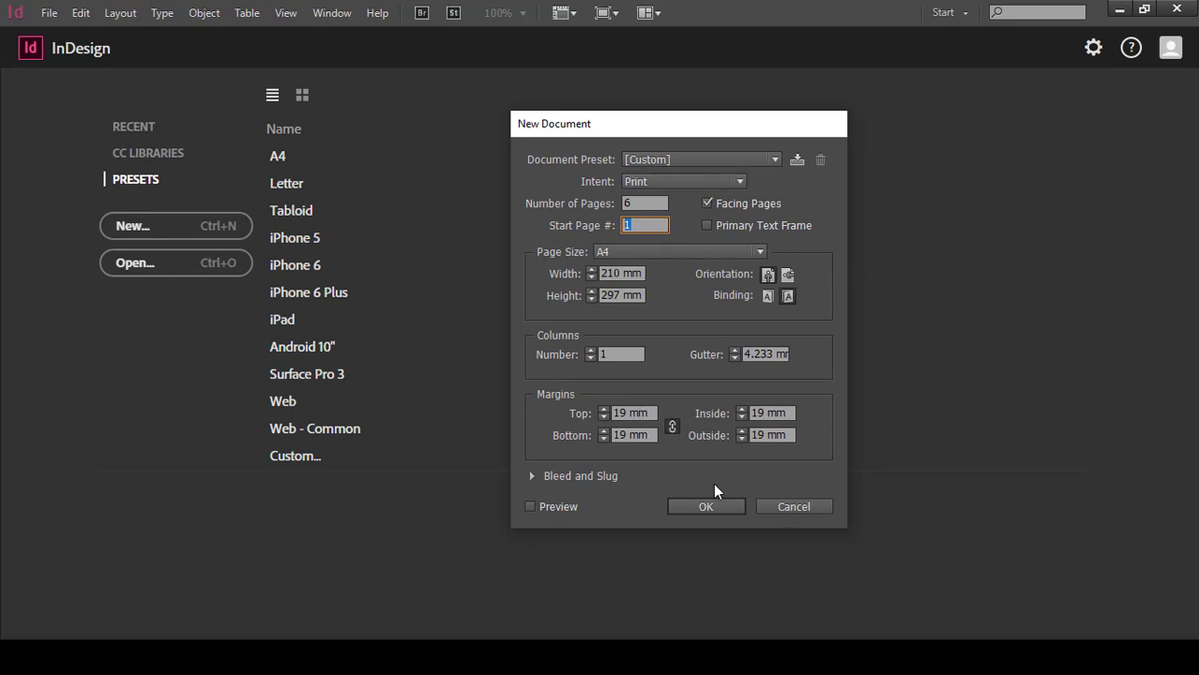
left_click(707, 506)
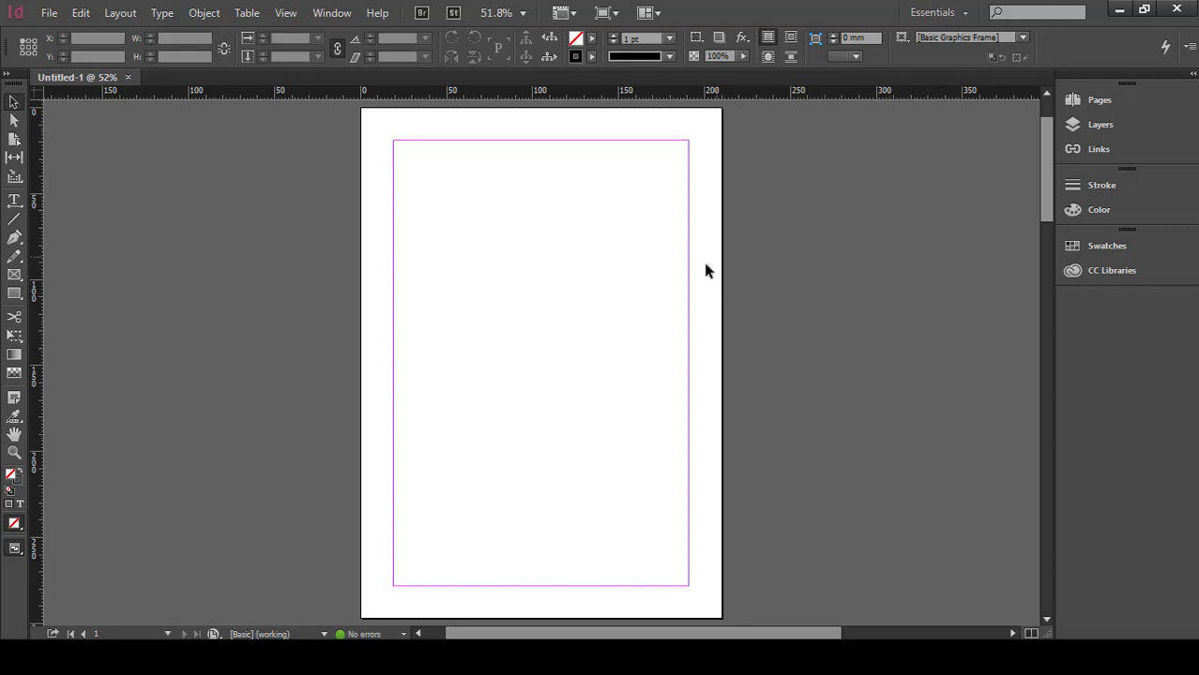
- Look through the new document from the single first page to the full facing-page spread
scroll(698, 281, "down", 5)
scroll(682, 309, "down", 3)
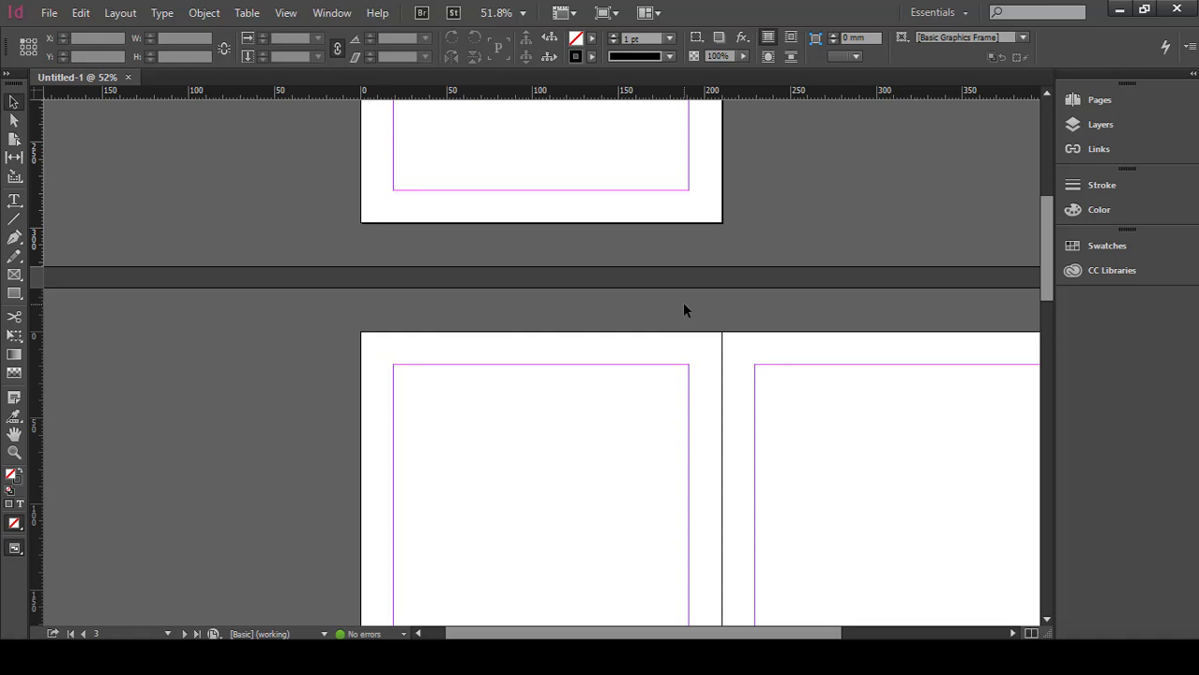
scroll(682, 311, "down", 6)
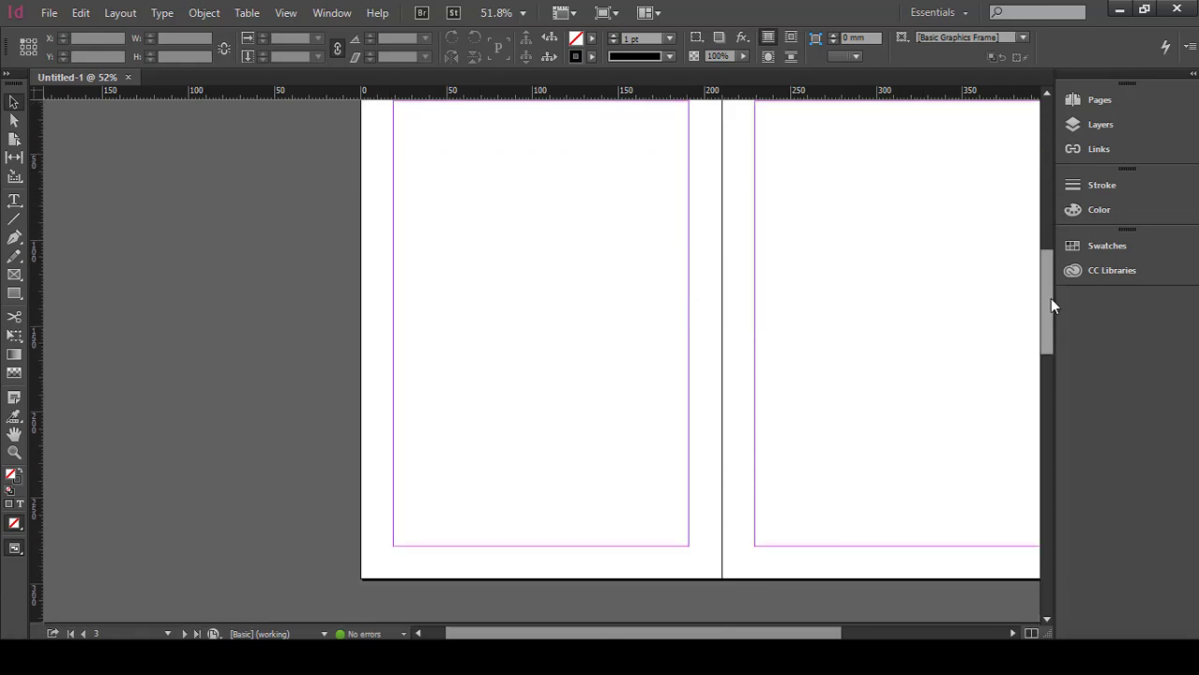
mouse_move(1049, 299)
left_mouse_down()
mouse_move(1046, 369)
mouse_move(1045, 137)
mouse_move(1044, 309)
left_mouse_up()
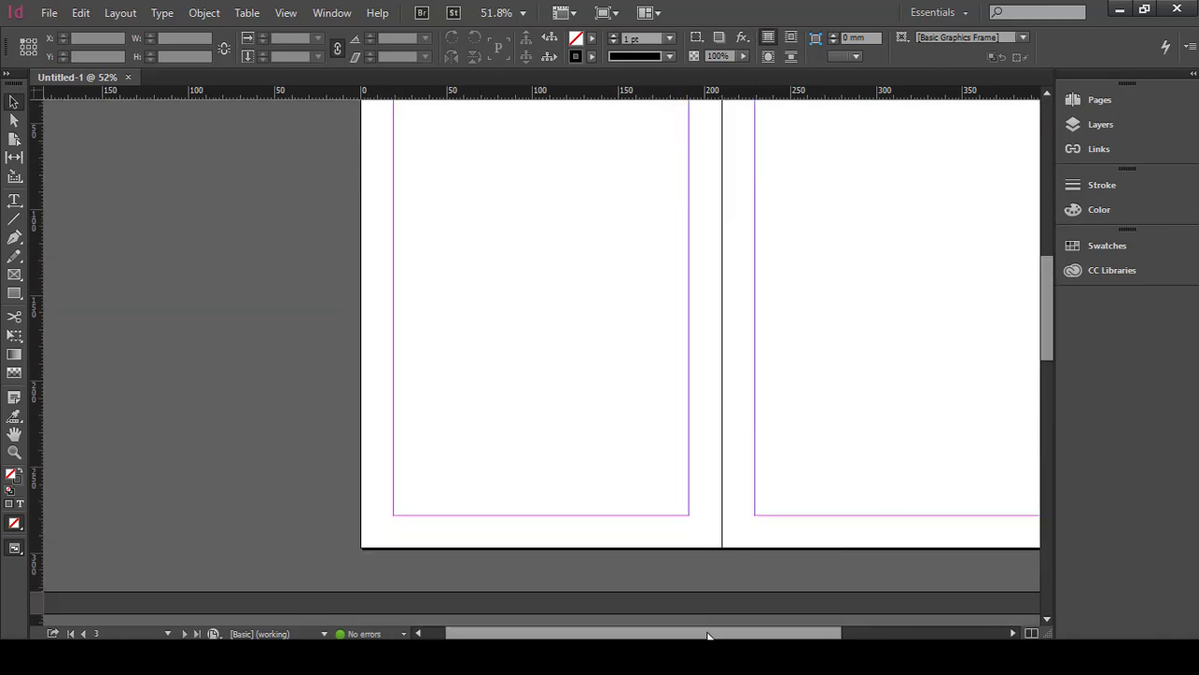
left_click_drag(708, 636, 754, 636)
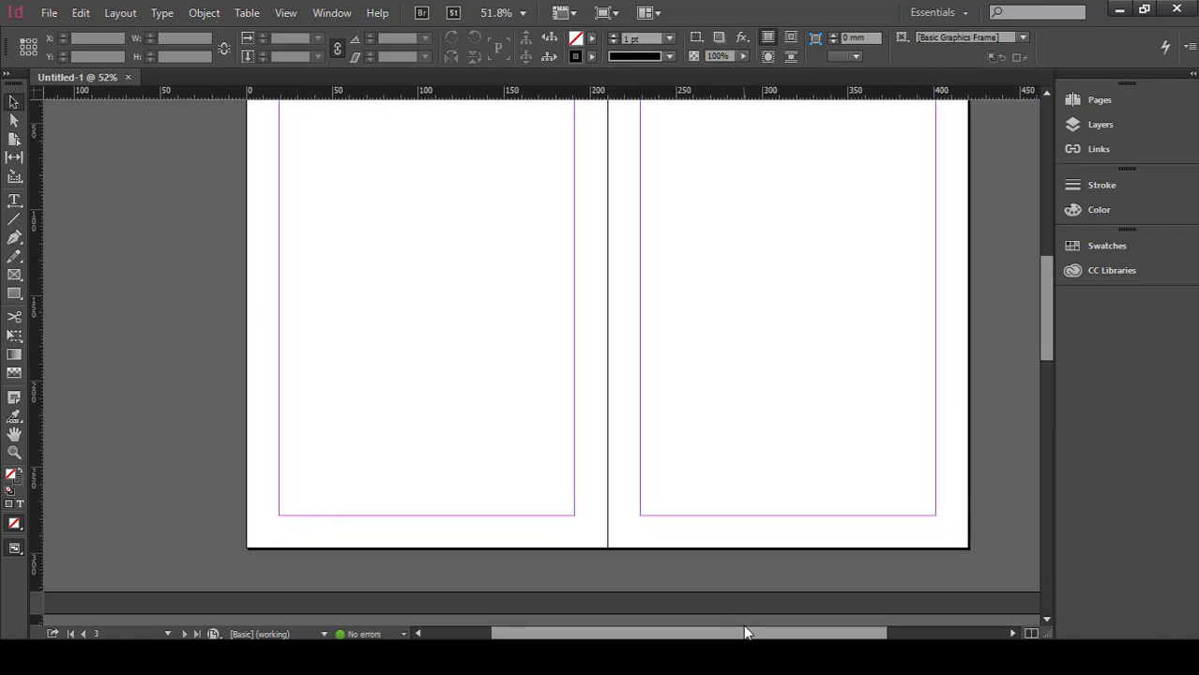
left_click(1145, 10)
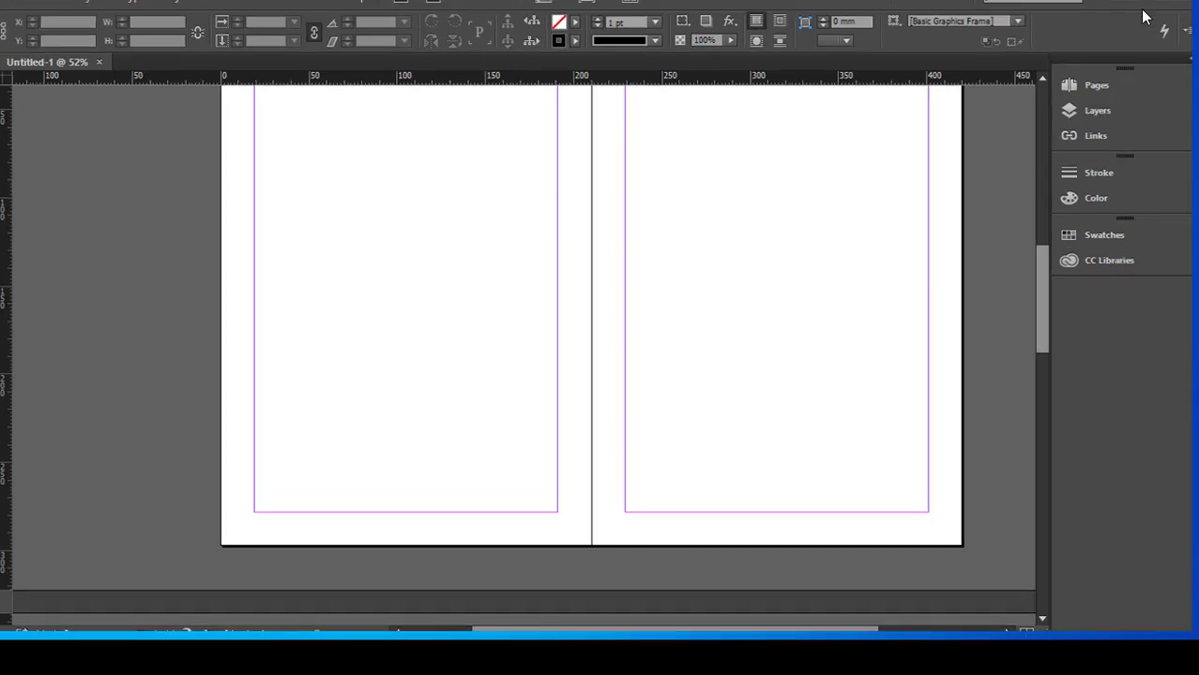
left_click_drag(798, 620, 838, 629)
left_click(1131, 18)
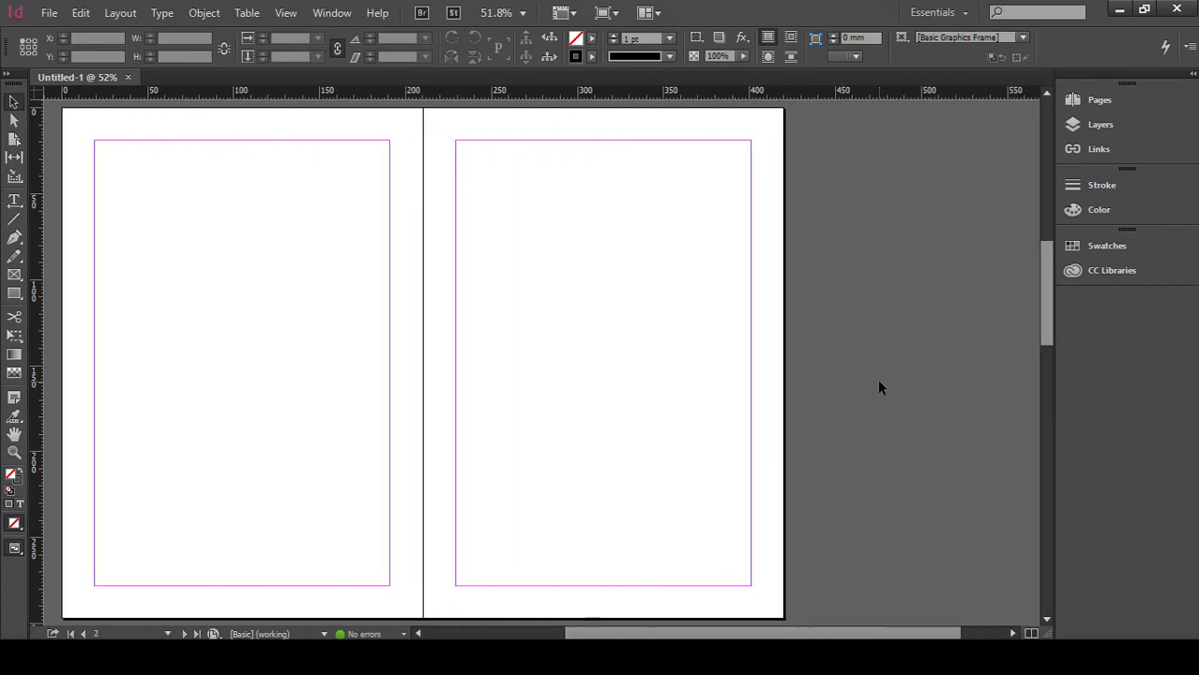
- Examine the layout of all the document's pages in an overview, and the spine and inner margins of a spread up close
scroll(879, 385, "up", 3)
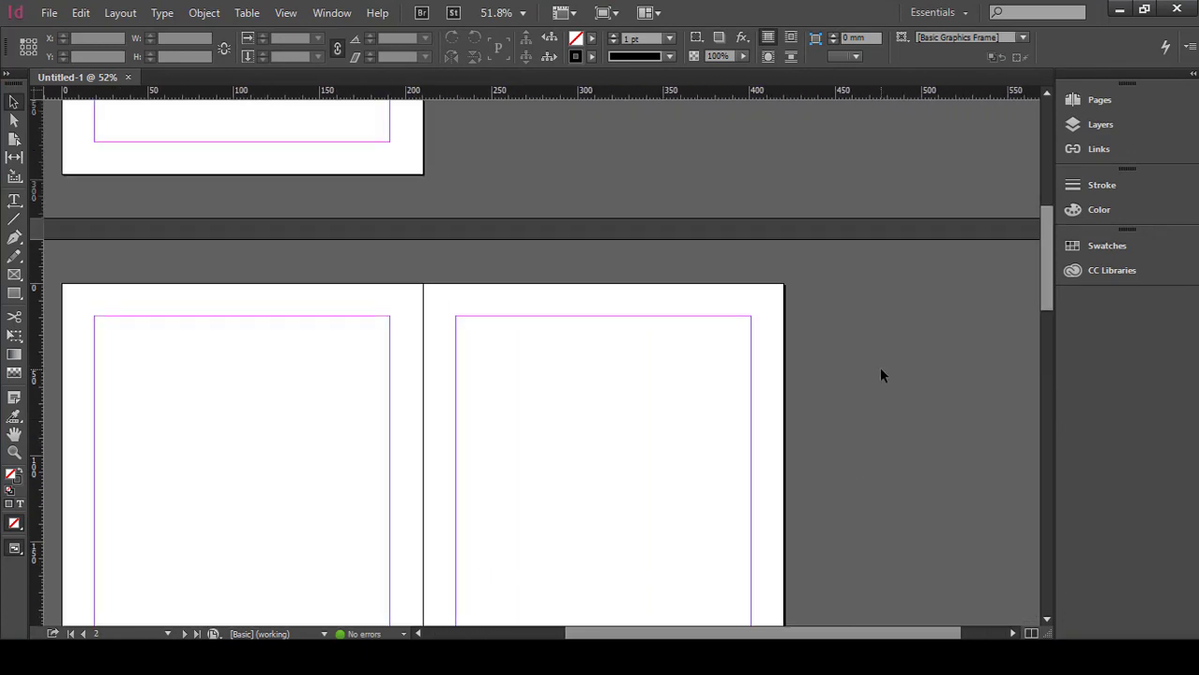
key("ctrl+minus")
key("ctrl+minus")
key("ctrl+minus")
key("ctrl+minus")
key("ctrl+minus")
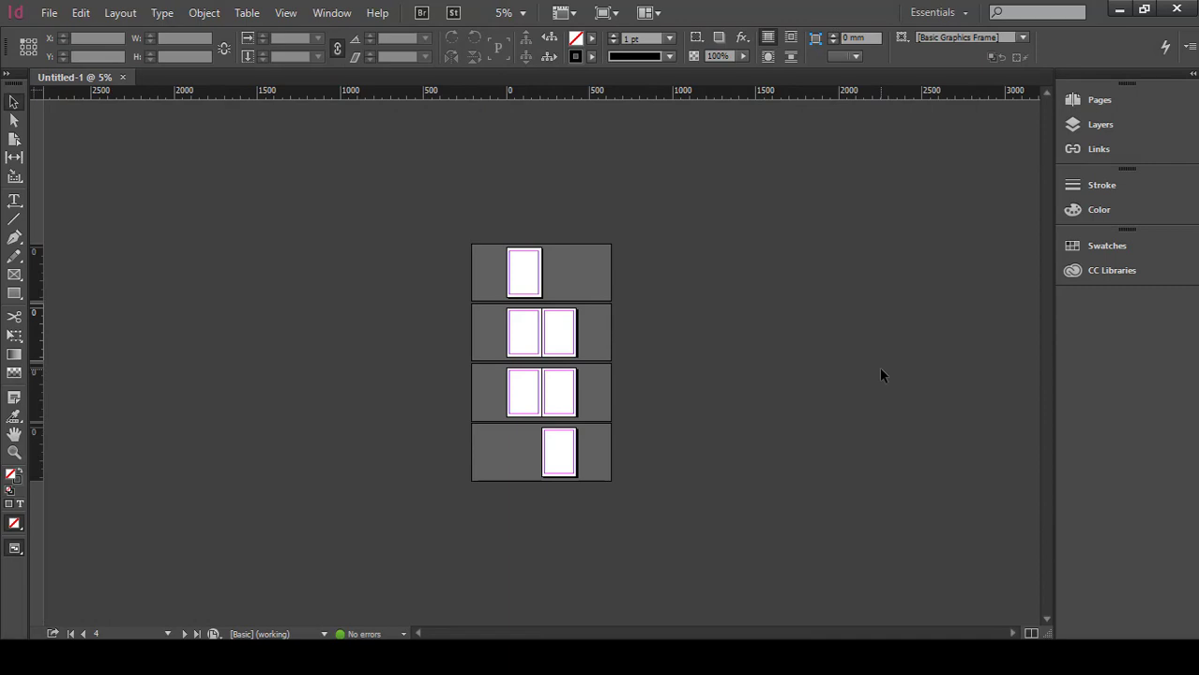
key("ctrl+equal")
key("ctrl+equal")
key("ctrl+equal")
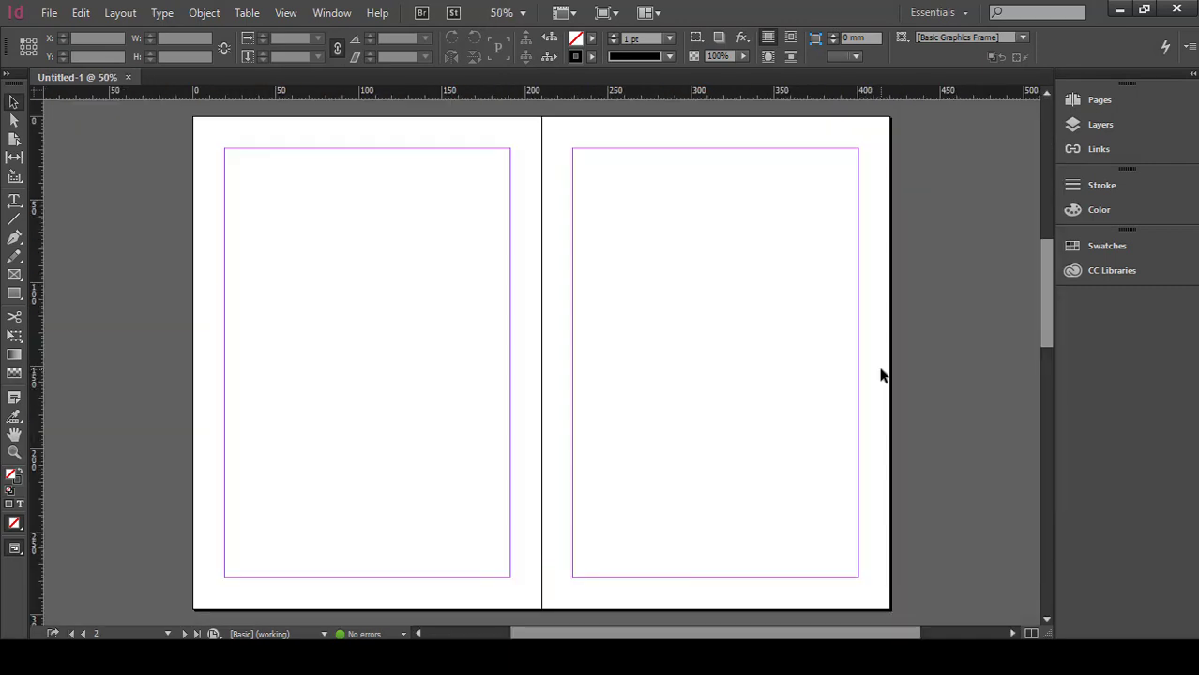
scroll(476, 351, "up", 2)
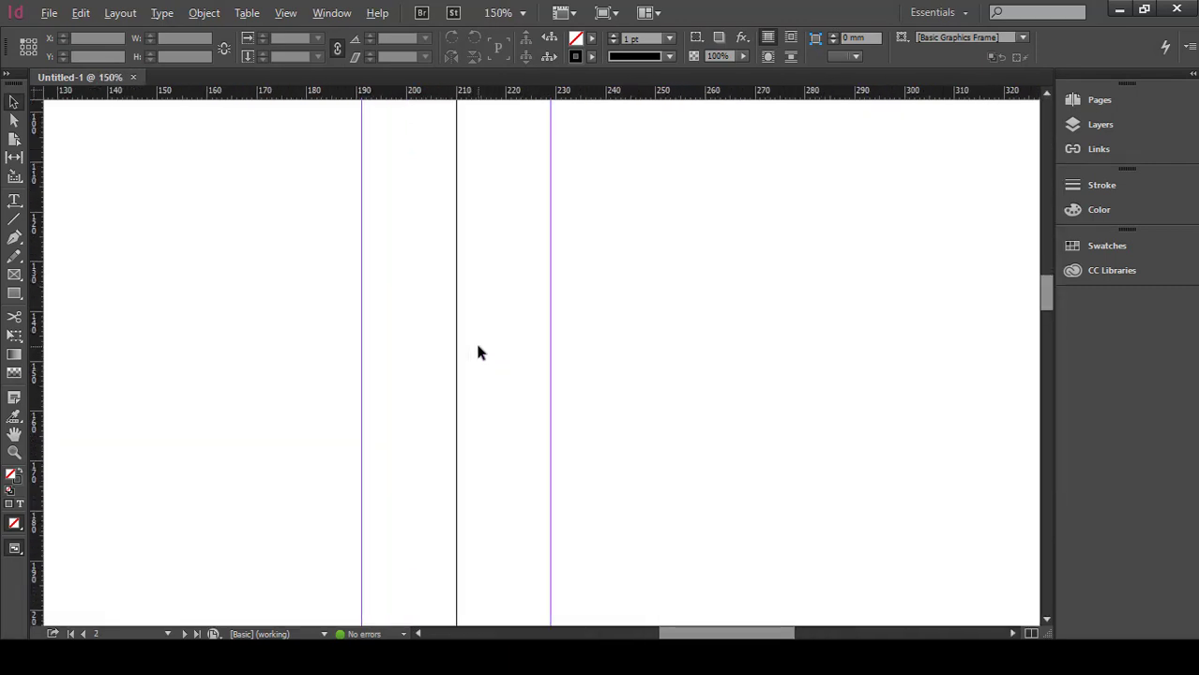
- Examine the document's facing-page spreads and the page thumbnails with their applied A-Master
scroll(476, 351, "down", 3)
scroll(477, 351, "up", 2)
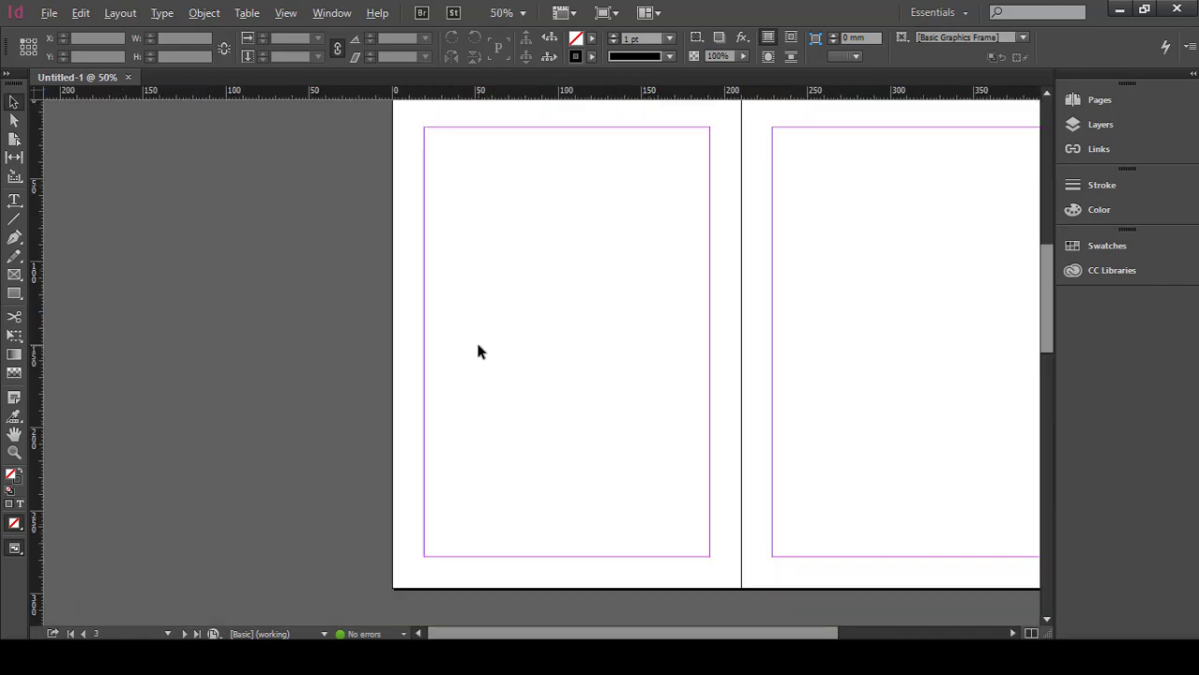
scroll(478, 349, "down", 1)
scroll(605, 354, "up", 3)
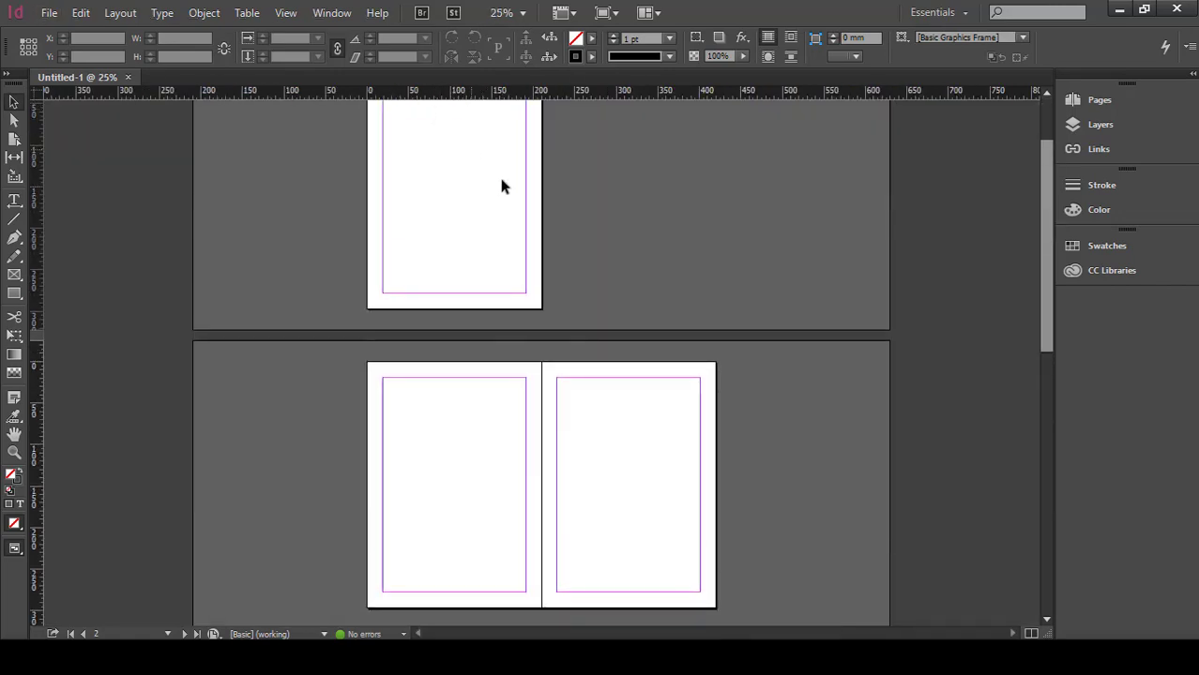
scroll(454, 459, "down", 5)
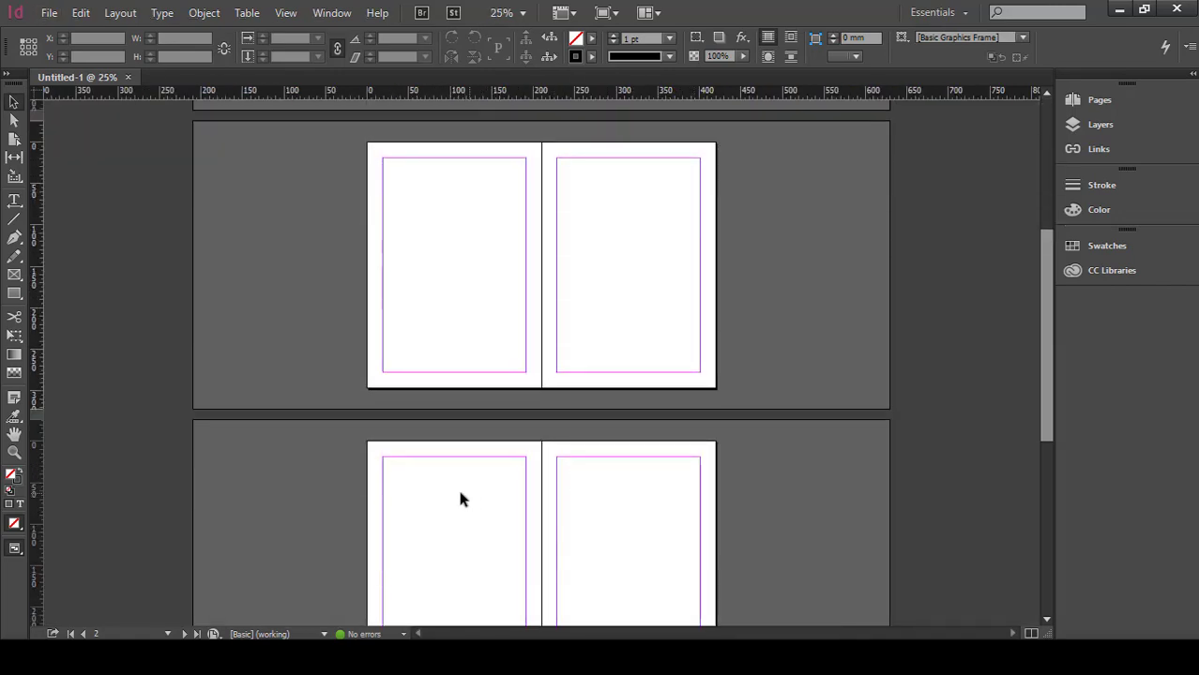
scroll(457, 486, "down", 4)
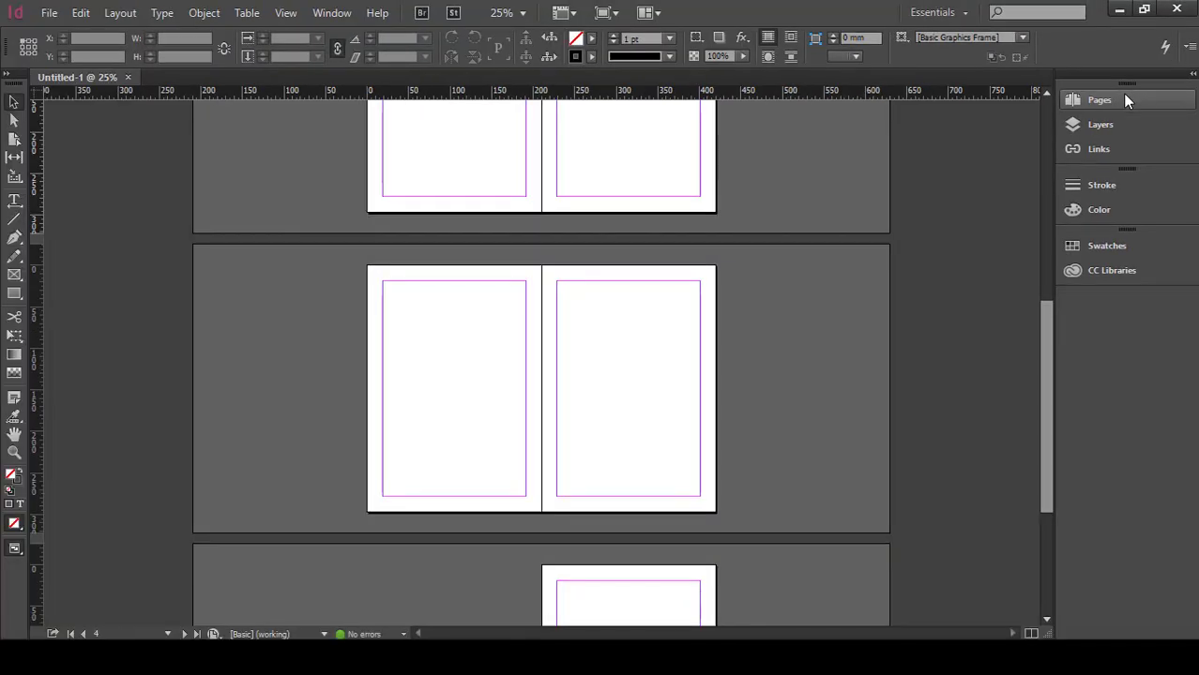
left_click(1125, 94)
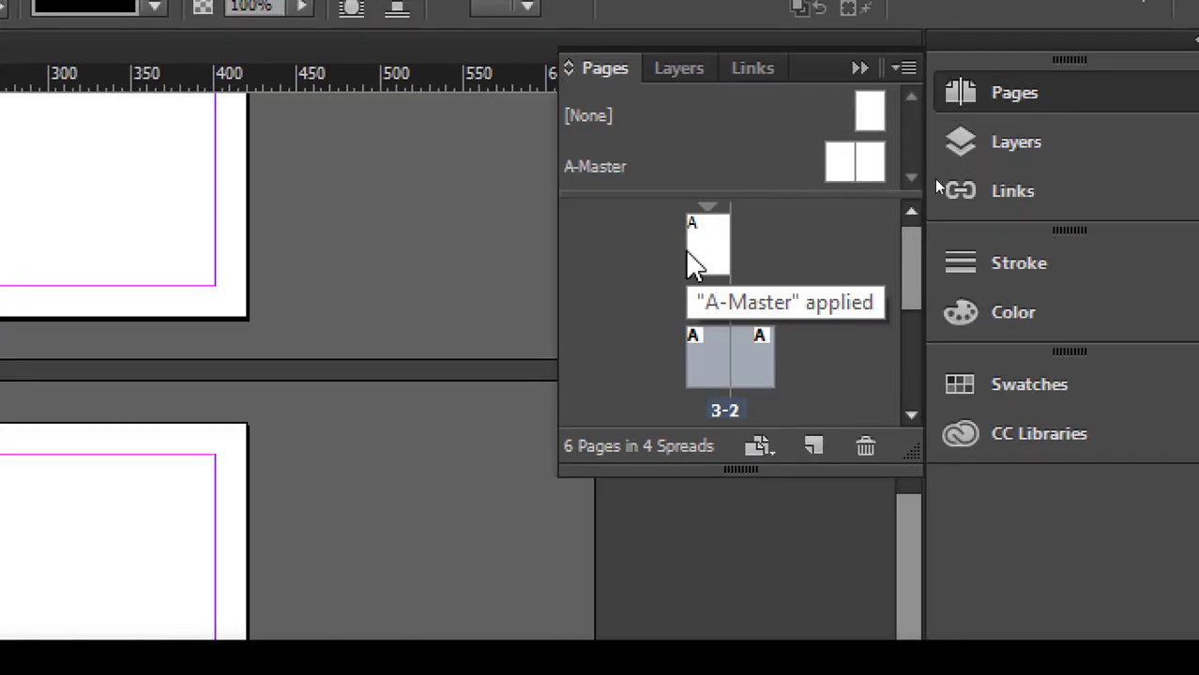
left_click_drag(700, 254, 778, 313)
scroll(766, 244, "down", 3)
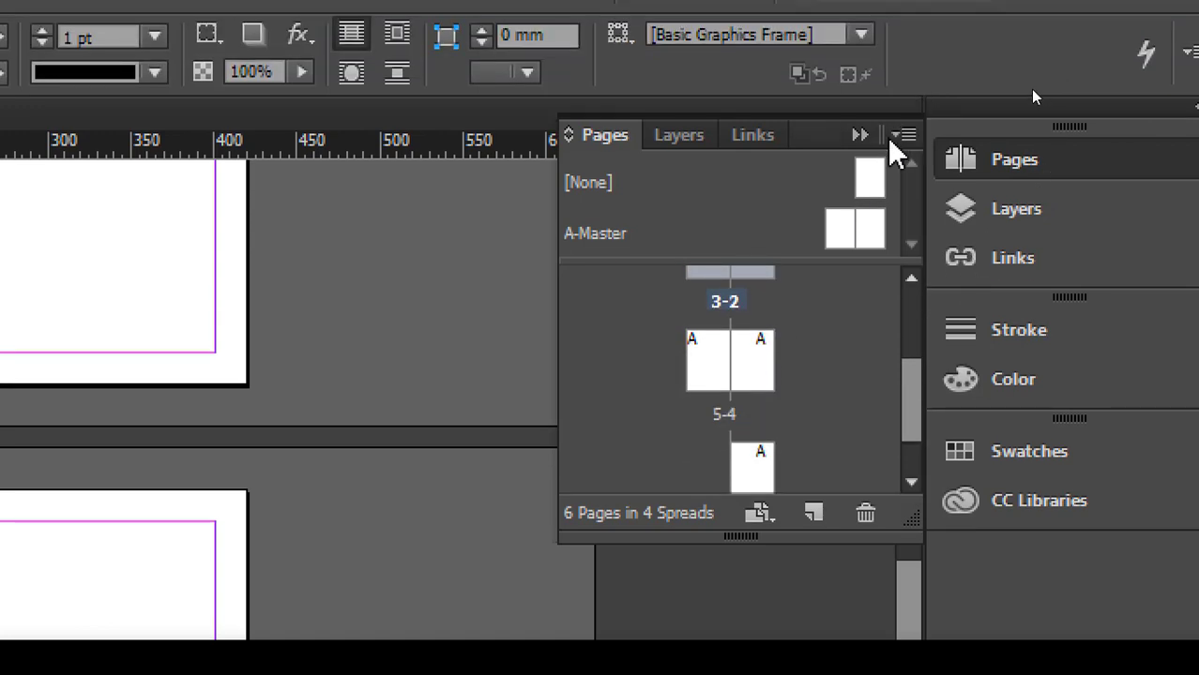
left_click(860, 135)
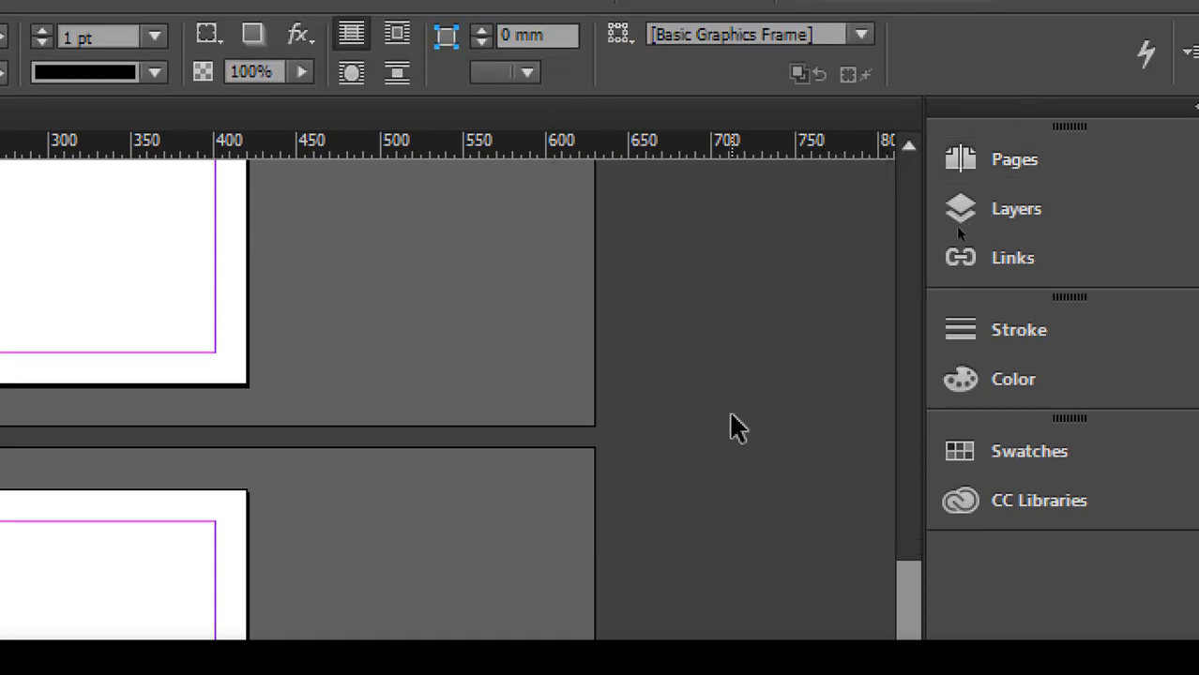
- Look through the whole document, comparing the single first and last pages with the facing-page spreads between them
scroll(134, 348, "up", 10)
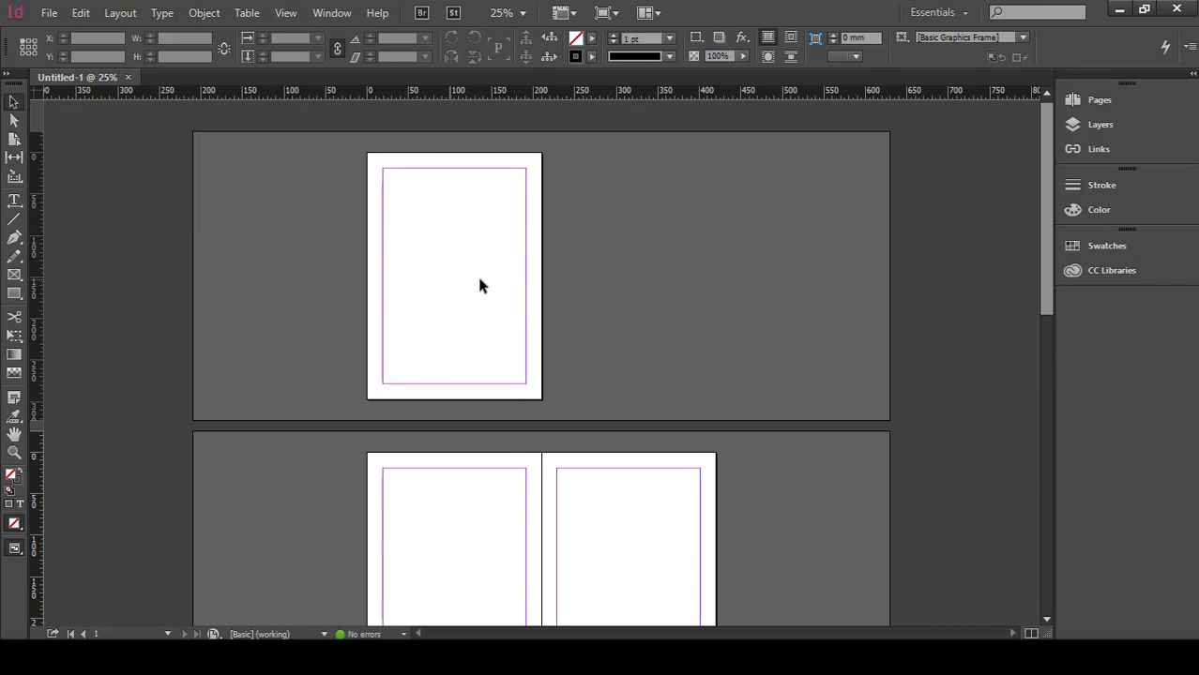
scroll(503, 238, "down", 12)
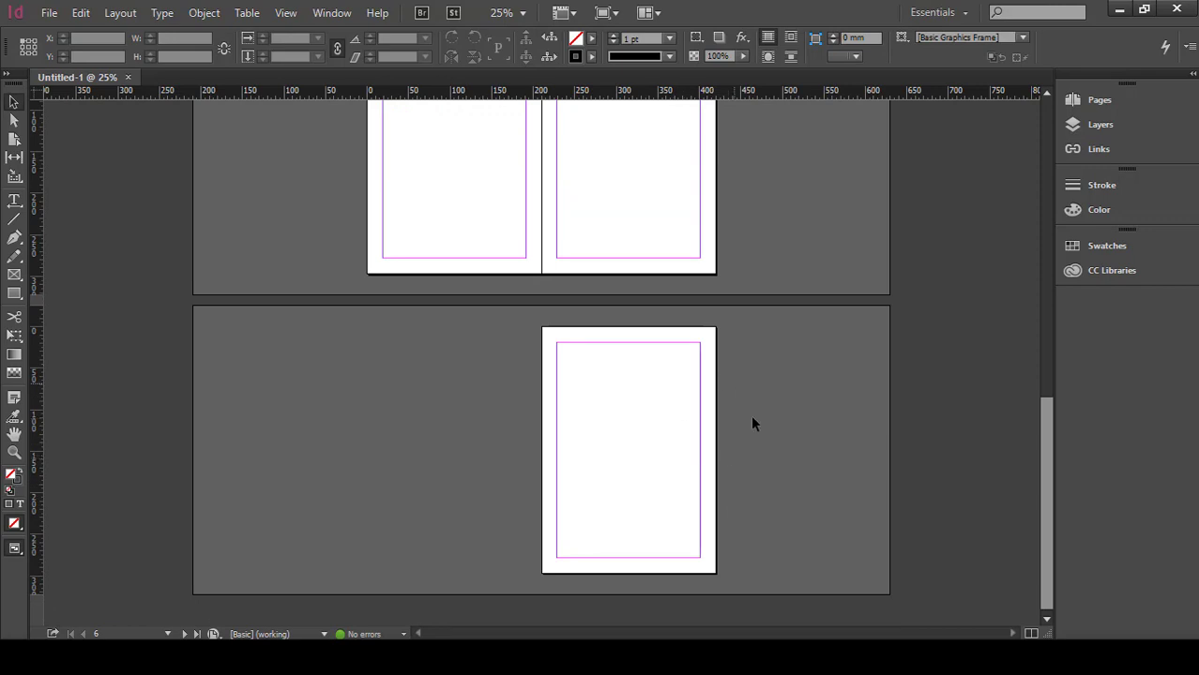
scroll(590, 450, "up", 12)
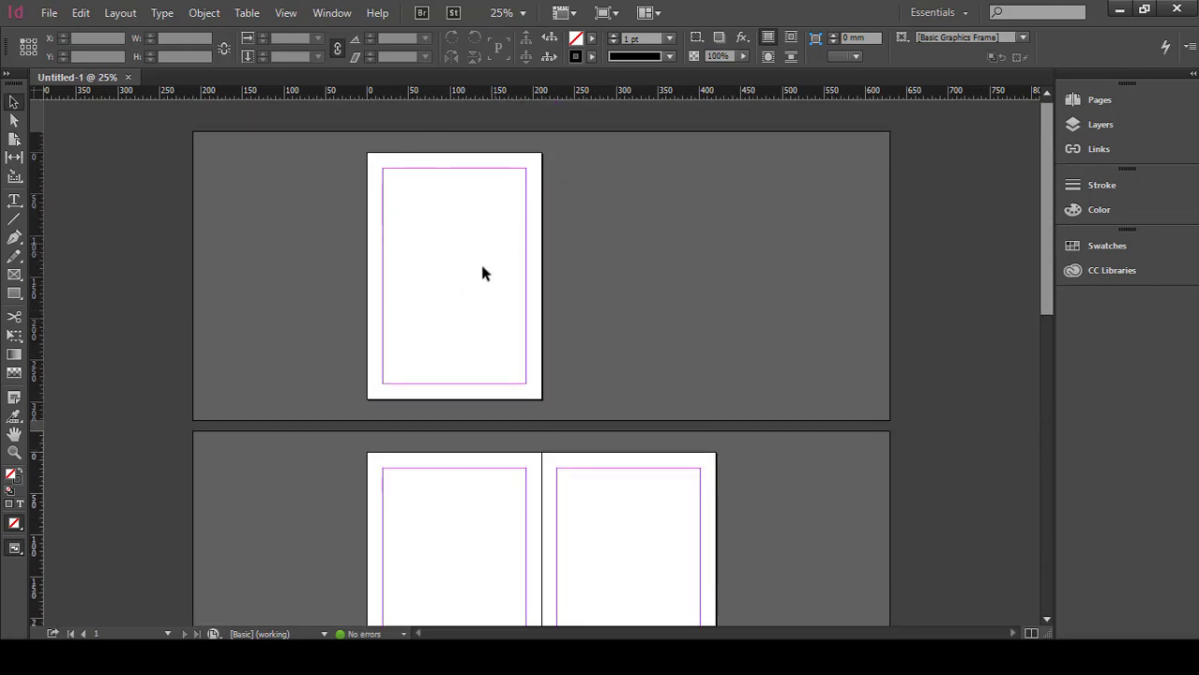
scroll(631, 546, "down", 12)
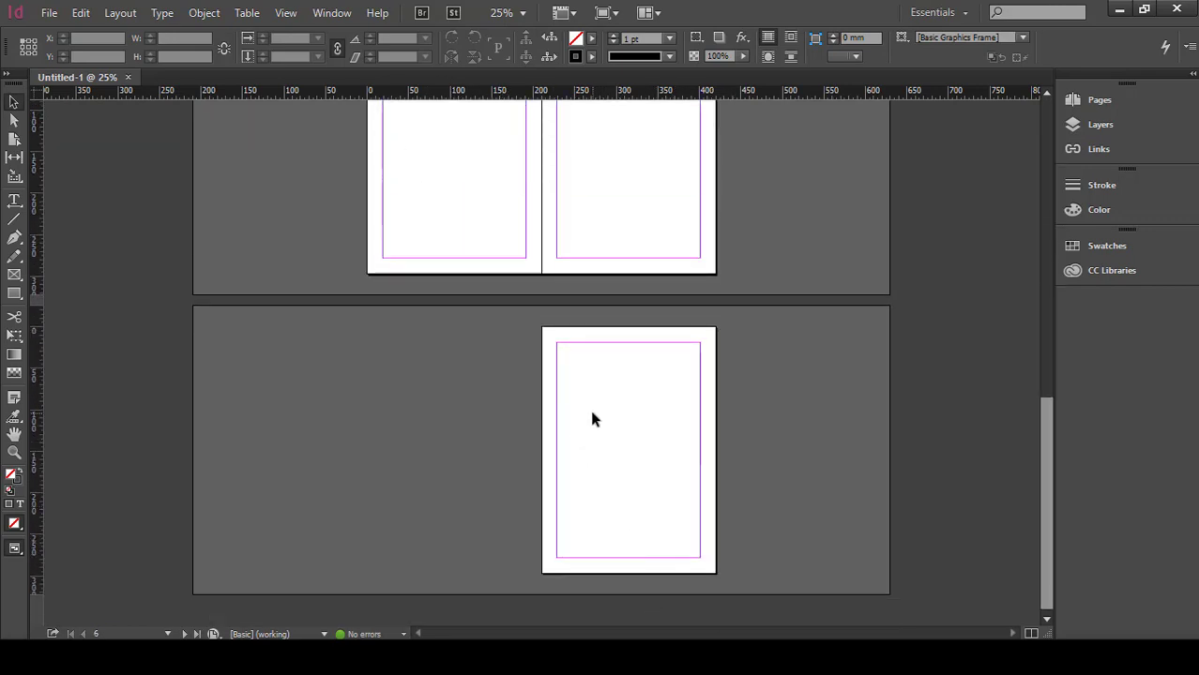
scroll(498, 291, "up", 6)
scroll(406, 215, "up", 3)
scroll(734, 588, "down", 3)
scroll(621, 173, "down", 1)
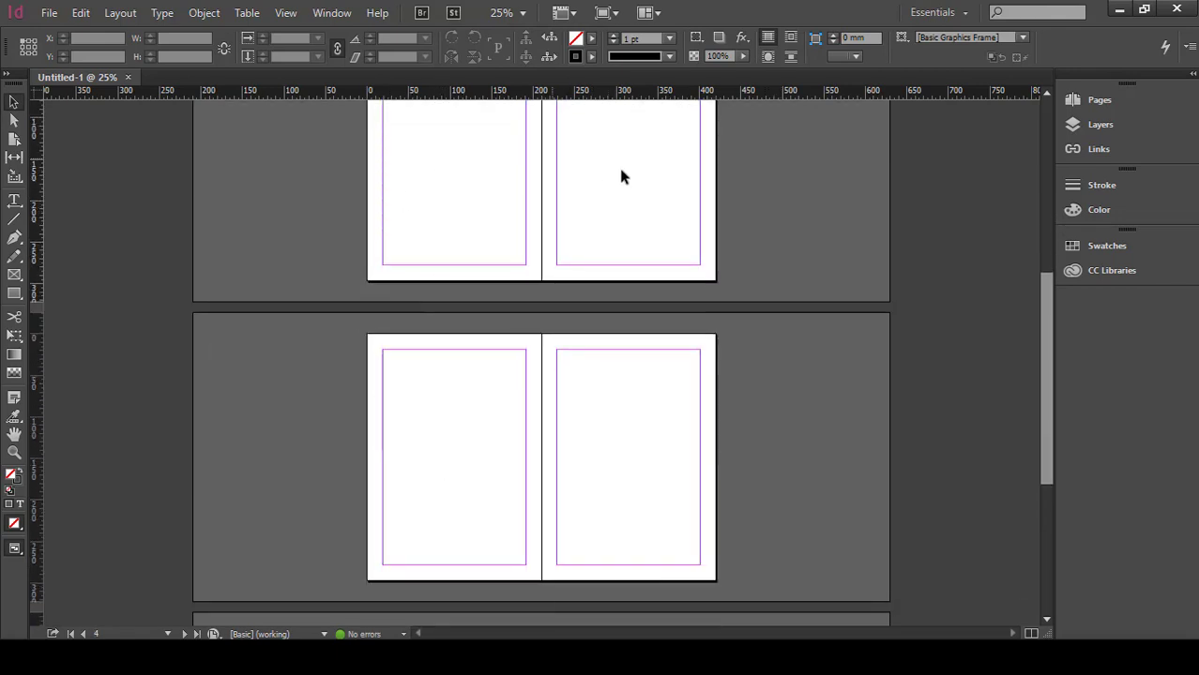
scroll(684, 372, "up", 3)
scroll(684, 372, "up", 1)
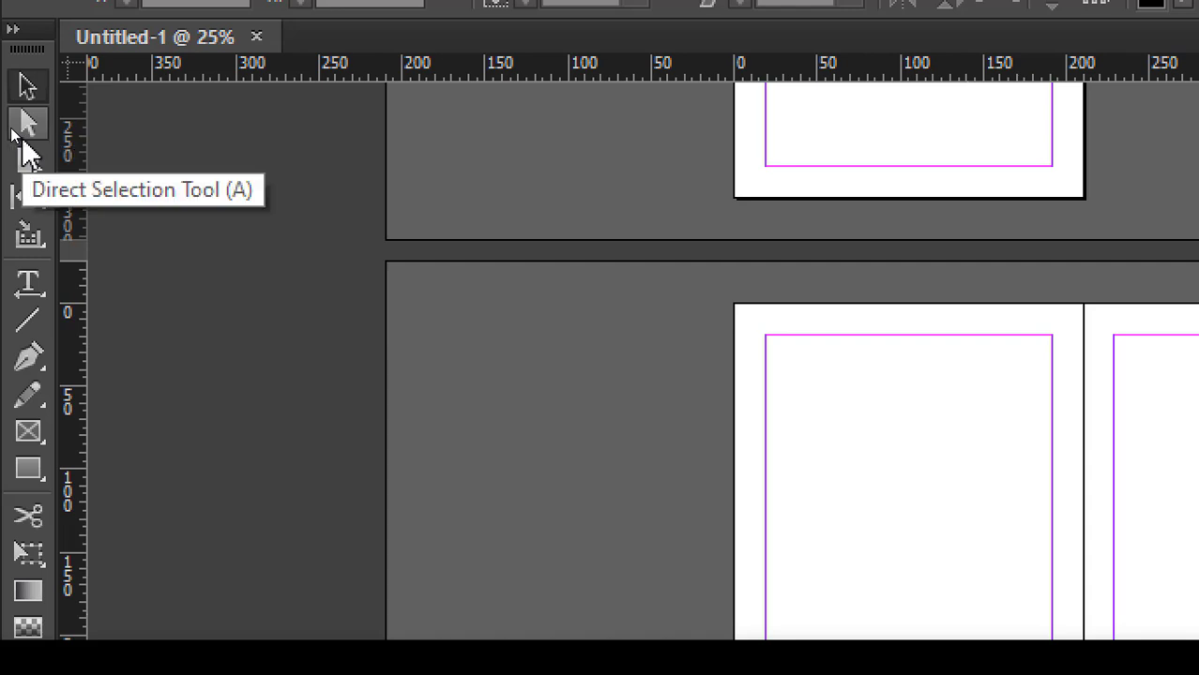
- Using the ME Type Tool, draw a text frame about 172 by 130 mm from page 3's upper margin and enter "عالم بهاء الاحترافي"
left_click(25, 289)
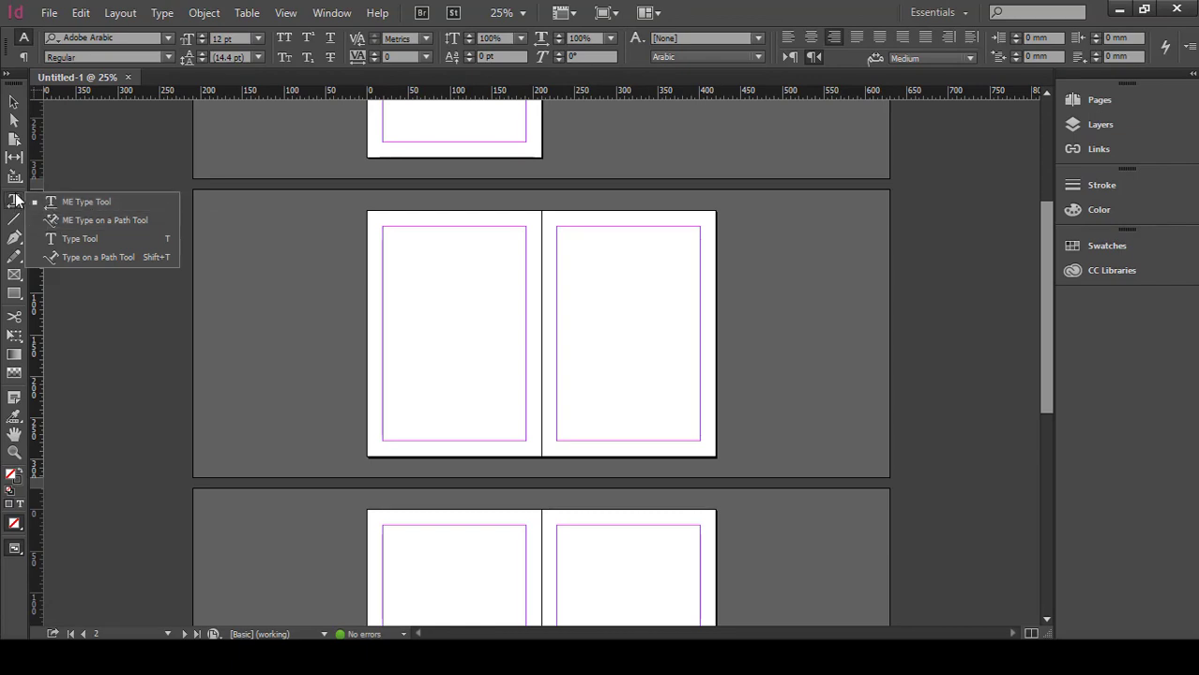
left_click(73, 203)
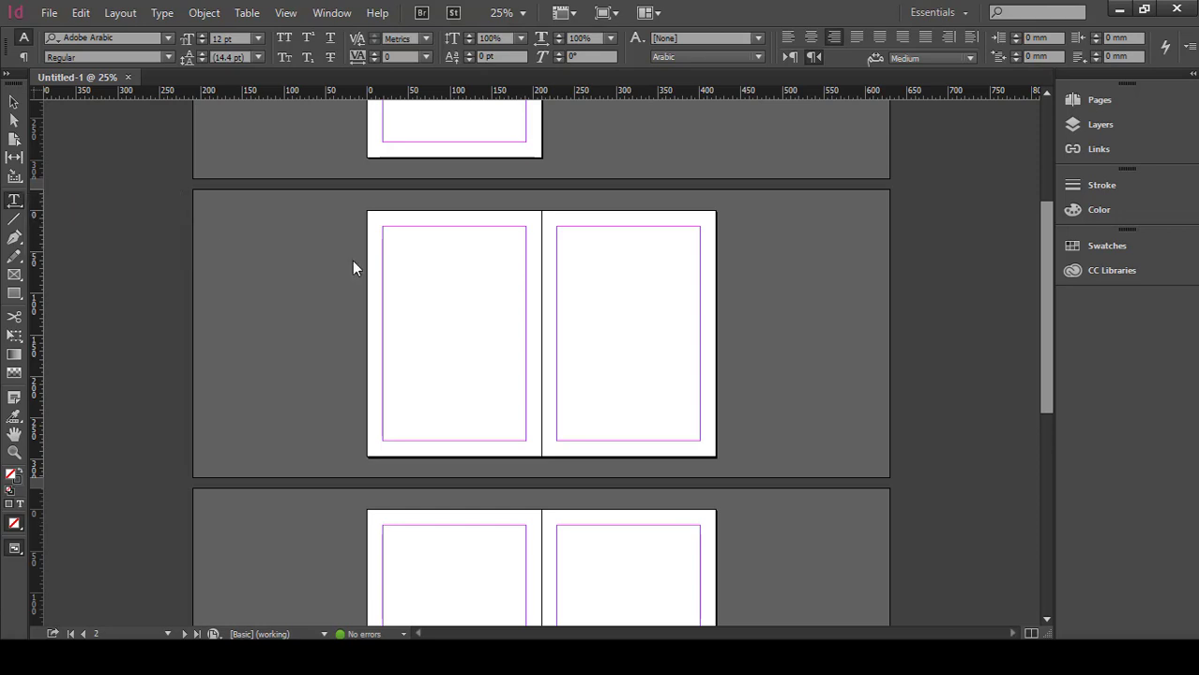
key("ctrl+=")
key("ctrl+=")
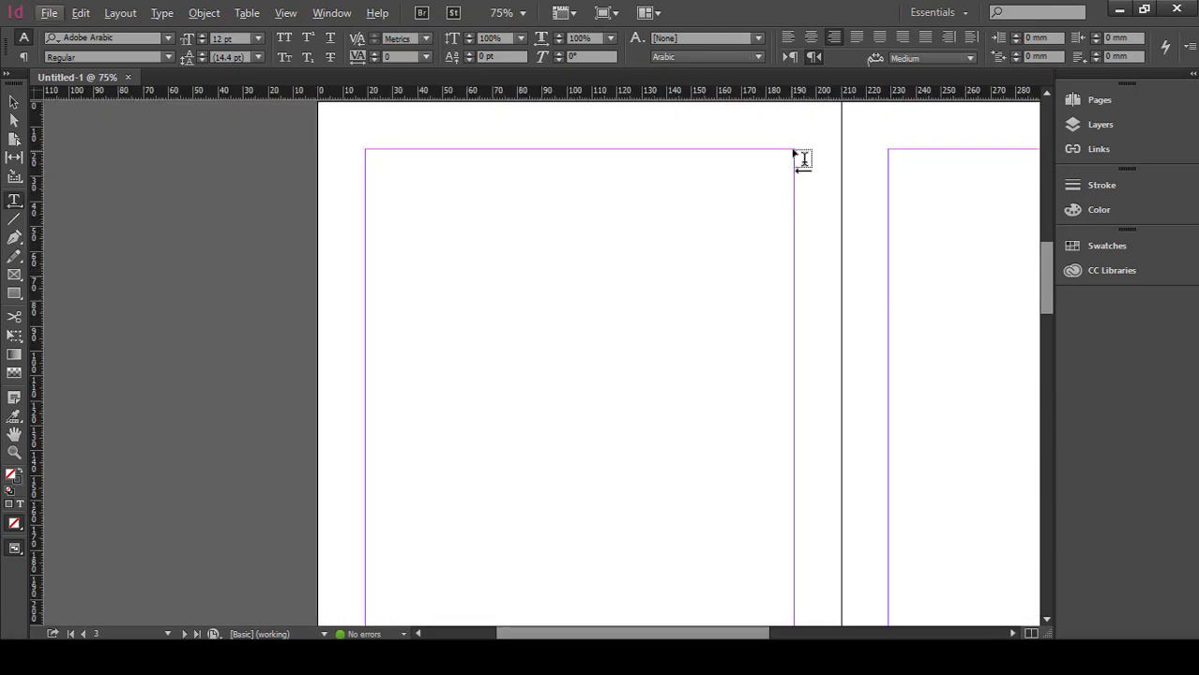
left_click_drag(793, 148, 364, 472)
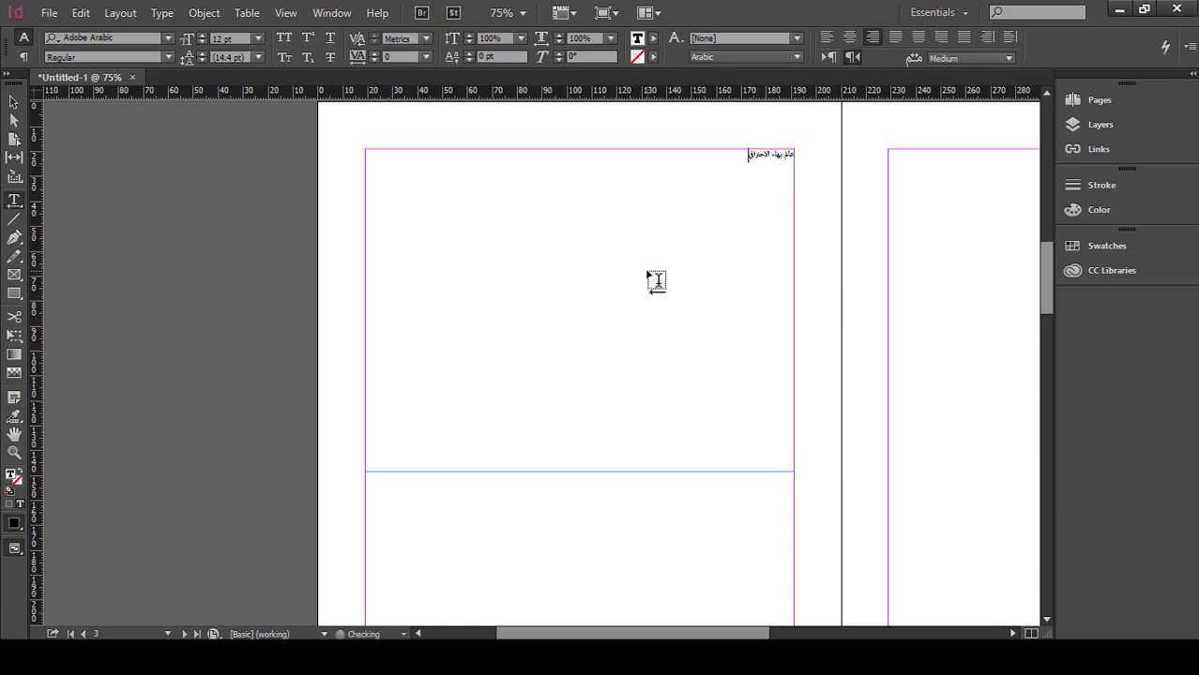
- Select all the text in the frame and examine its paragraph formatting options before returning to the character options
key("ctrl+a")
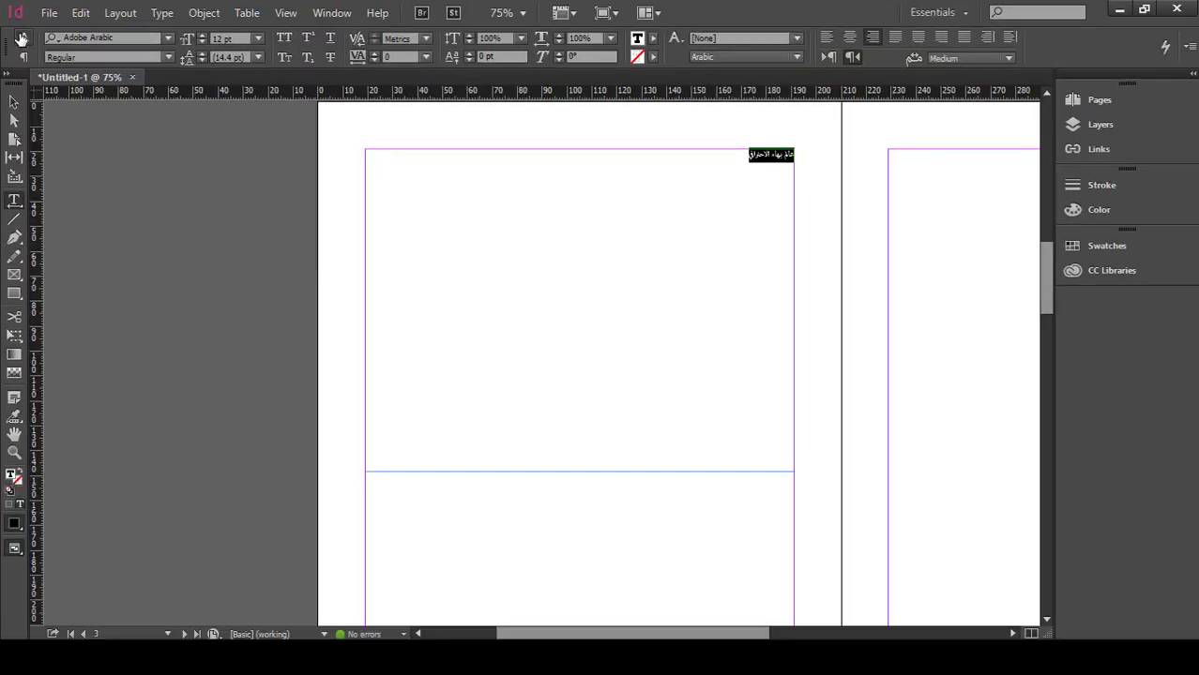
left_click(23, 57)
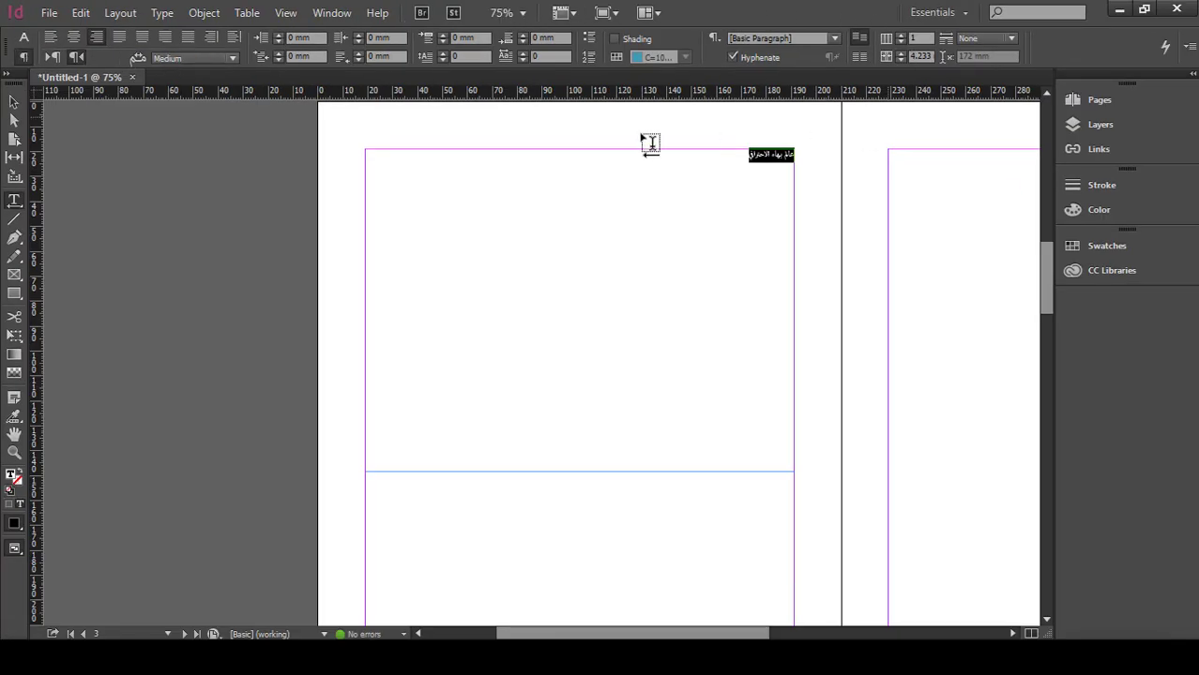
left_click(24, 41)
left_click(25, 42)
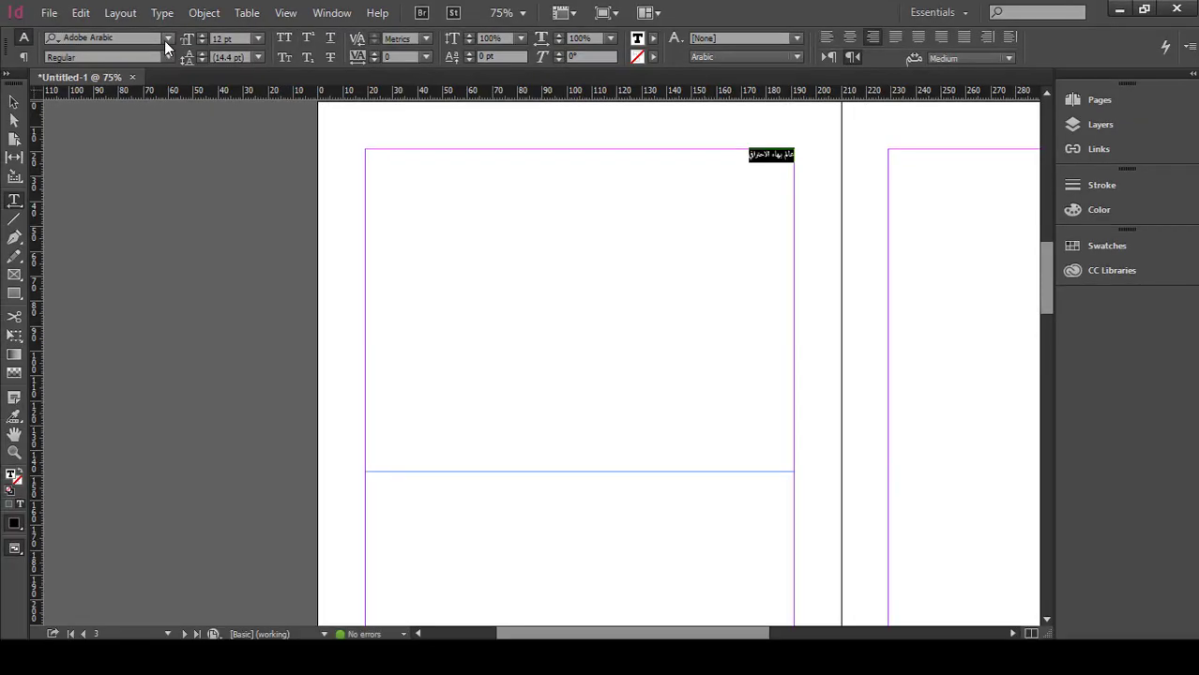
- Set the selected text's font to AbdoMaster-DemiBold and view its available styles
left_click(164, 40)
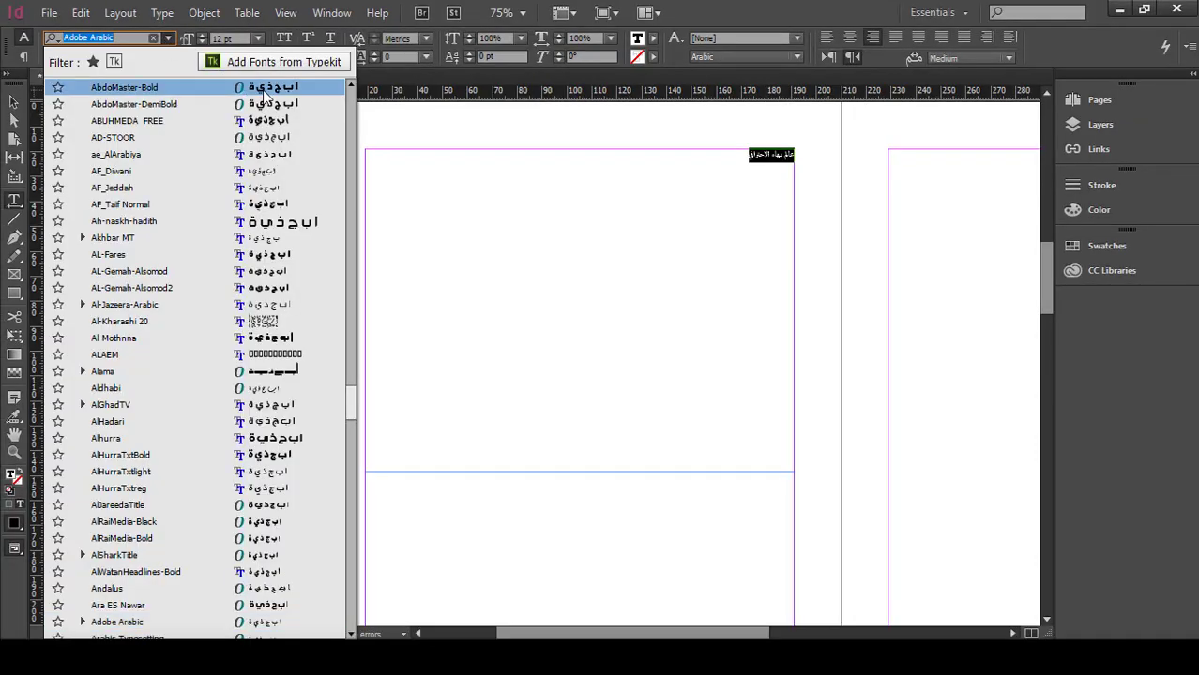
left_click(275, 104)
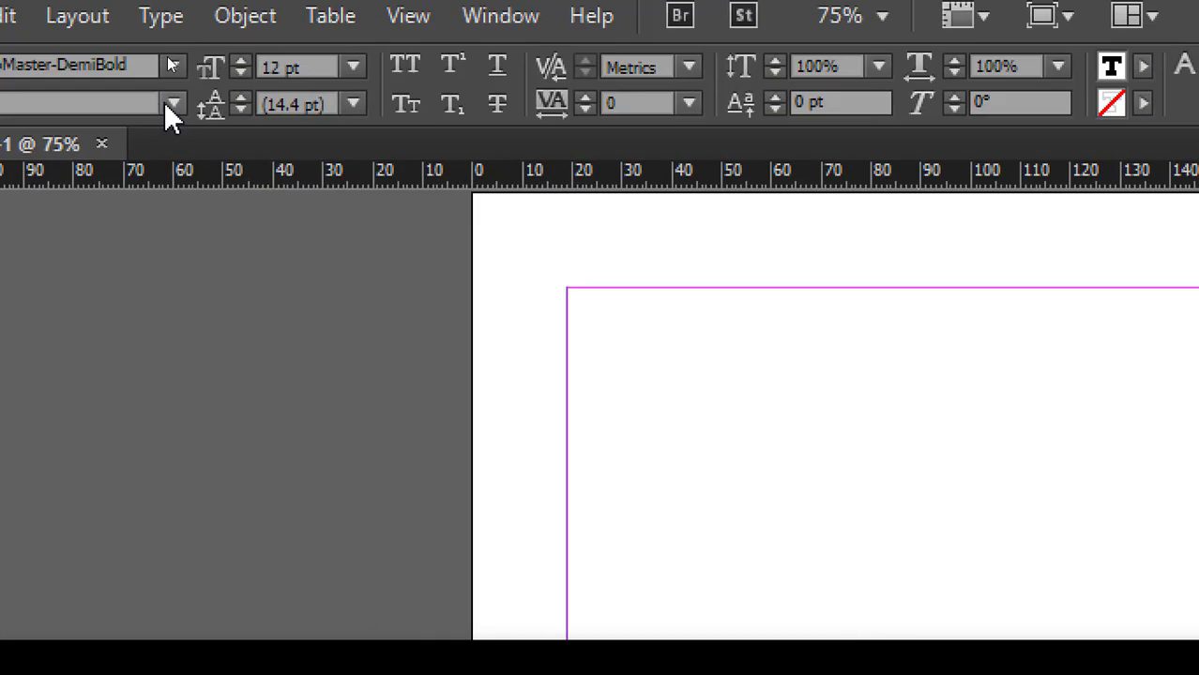
left_click(173, 105)
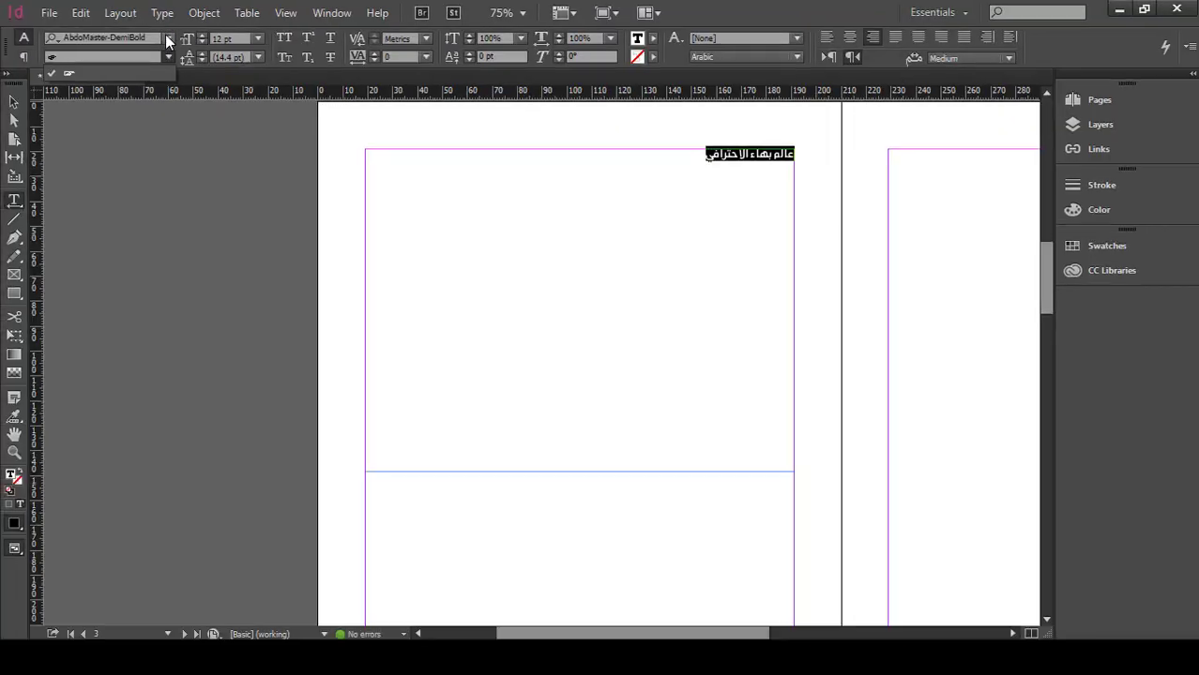
- Browse the available fonts and set the Arabic title to AL-Fares Regular
left_click(335, 79)
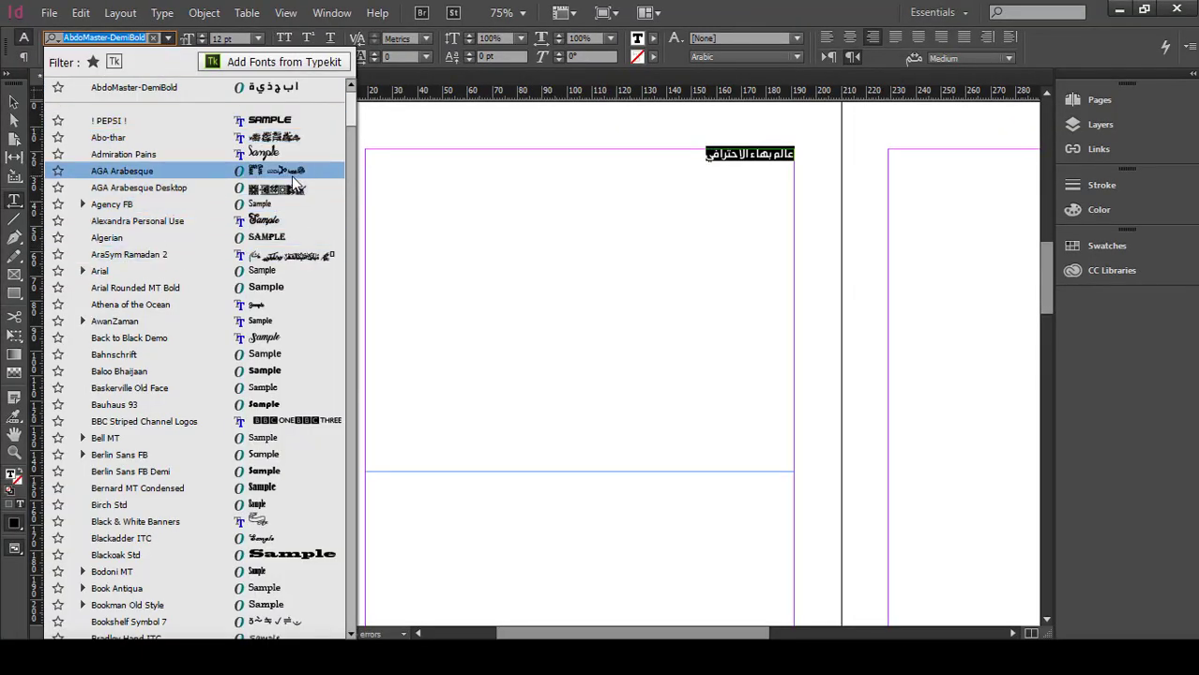
scroll(311, 244, "down", 4)
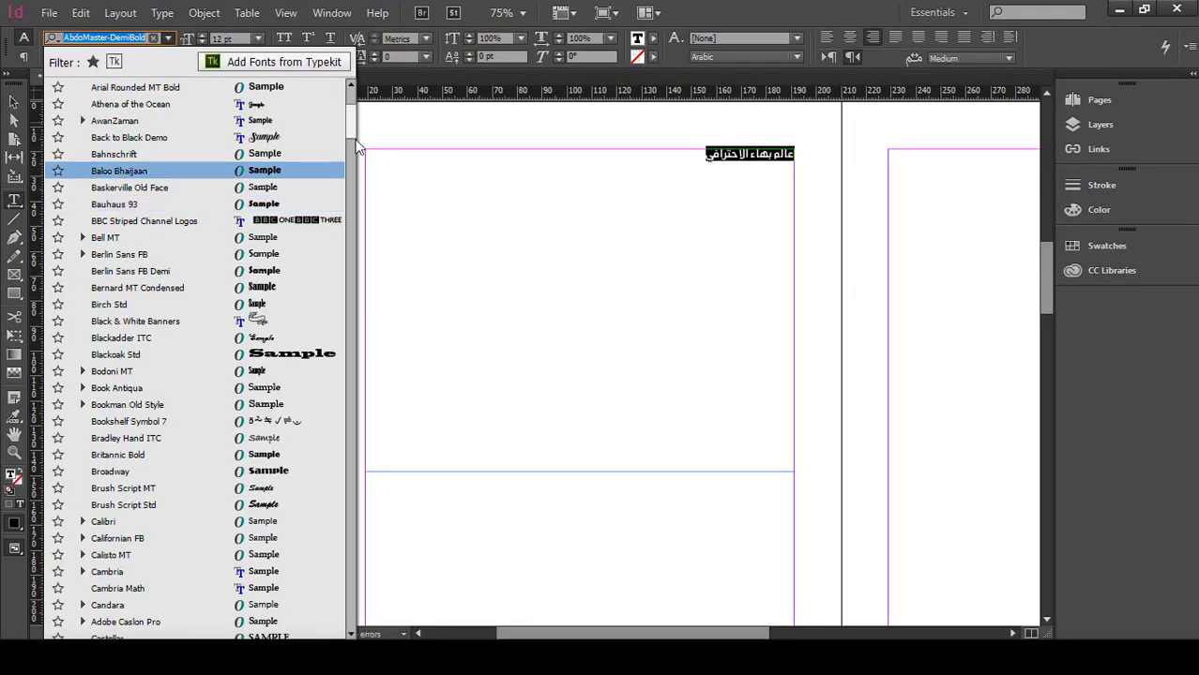
left_click_drag(357, 148, 347, 261)
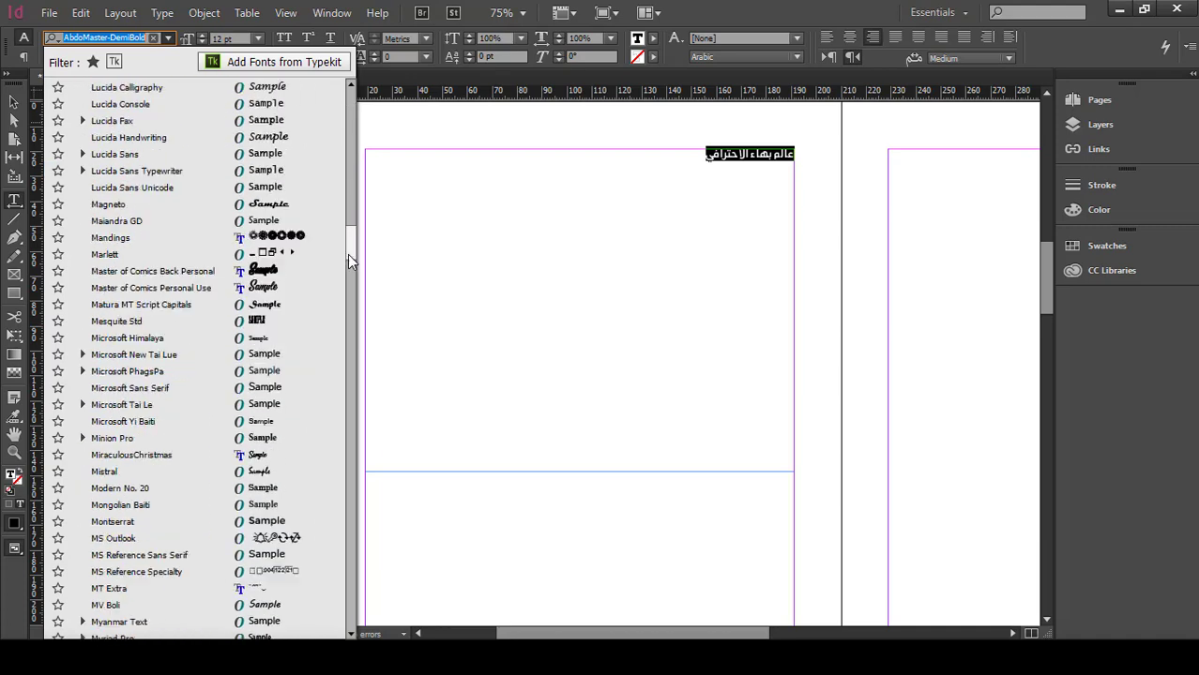
key("Escape")
left_click(118, 37)
key("BackSpace")
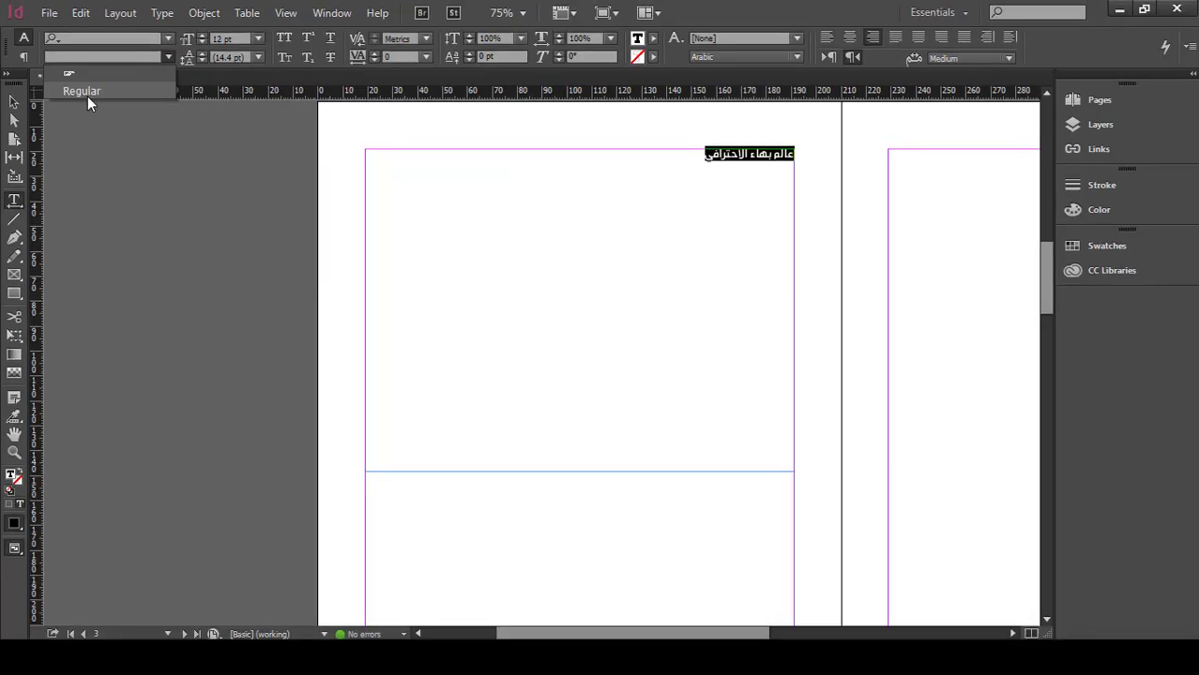
left_click(87, 92)
left_click(752, 160)
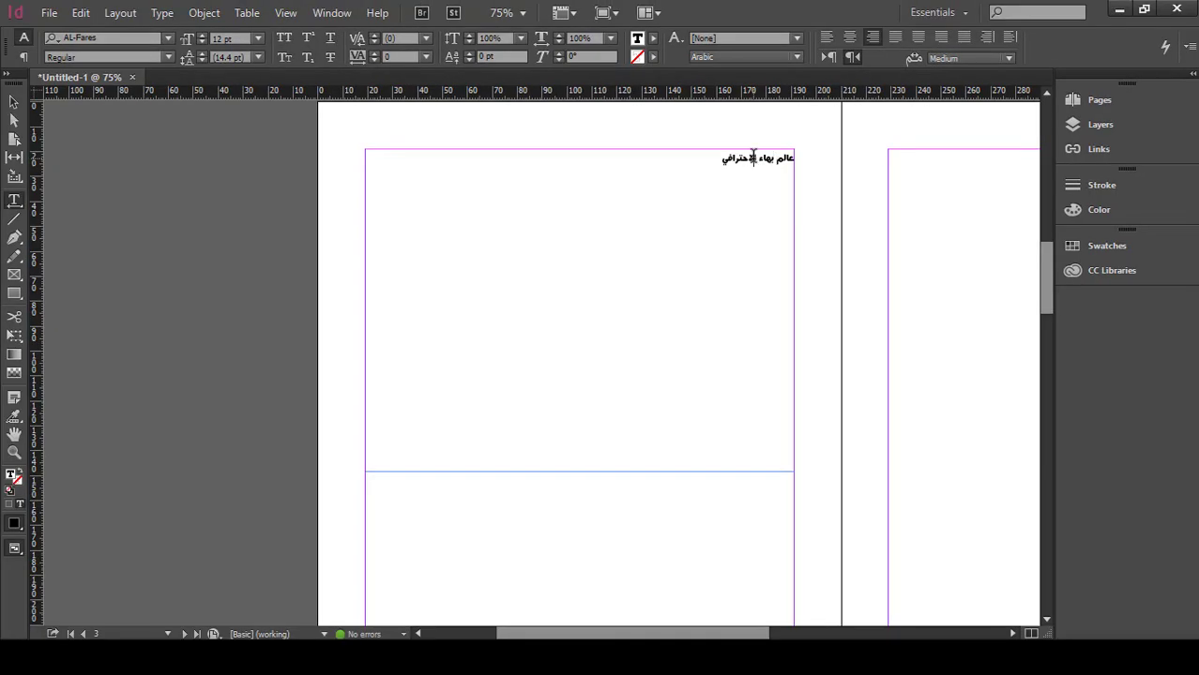
- Select the whole Arabic title and set its font size to 65 pt
triple_click(752, 158)
left_click(728, 160)
triple_click(737, 158)
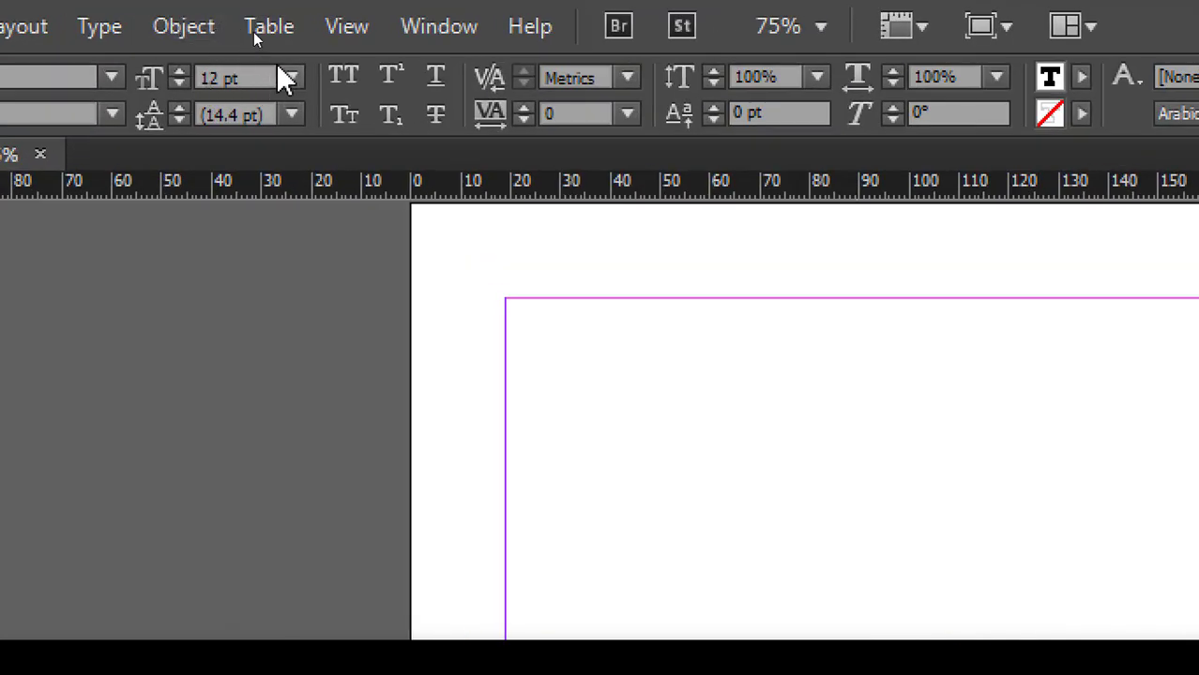
left_click(291, 78)
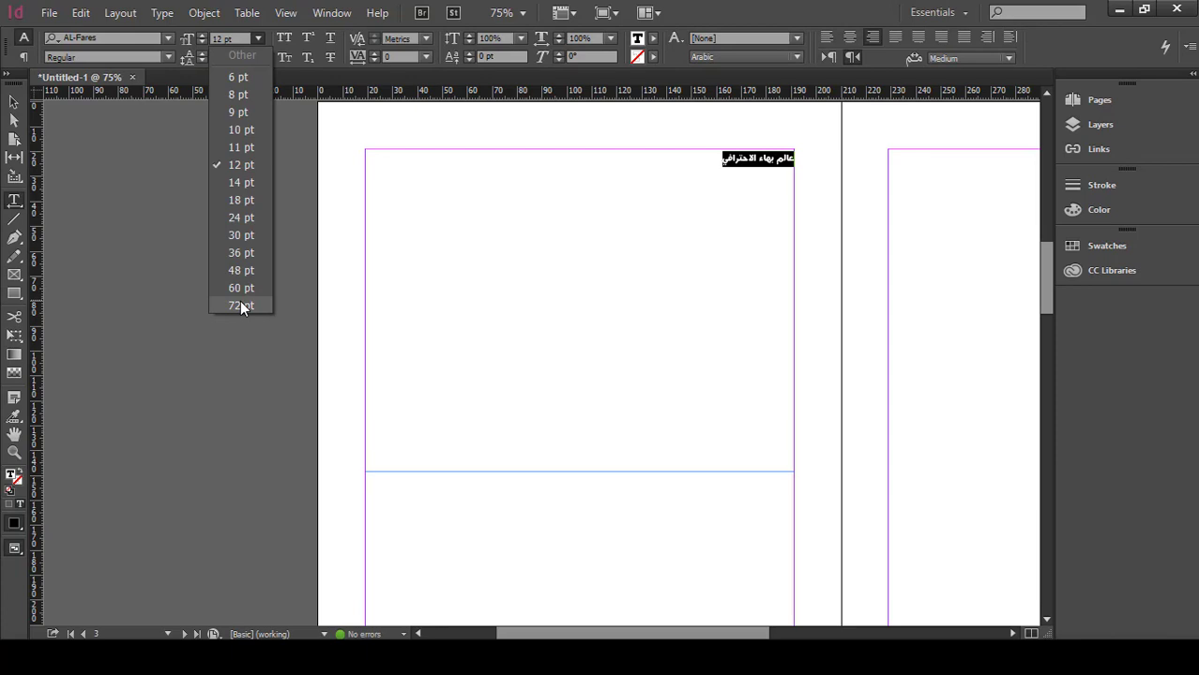
left_click(240, 306)
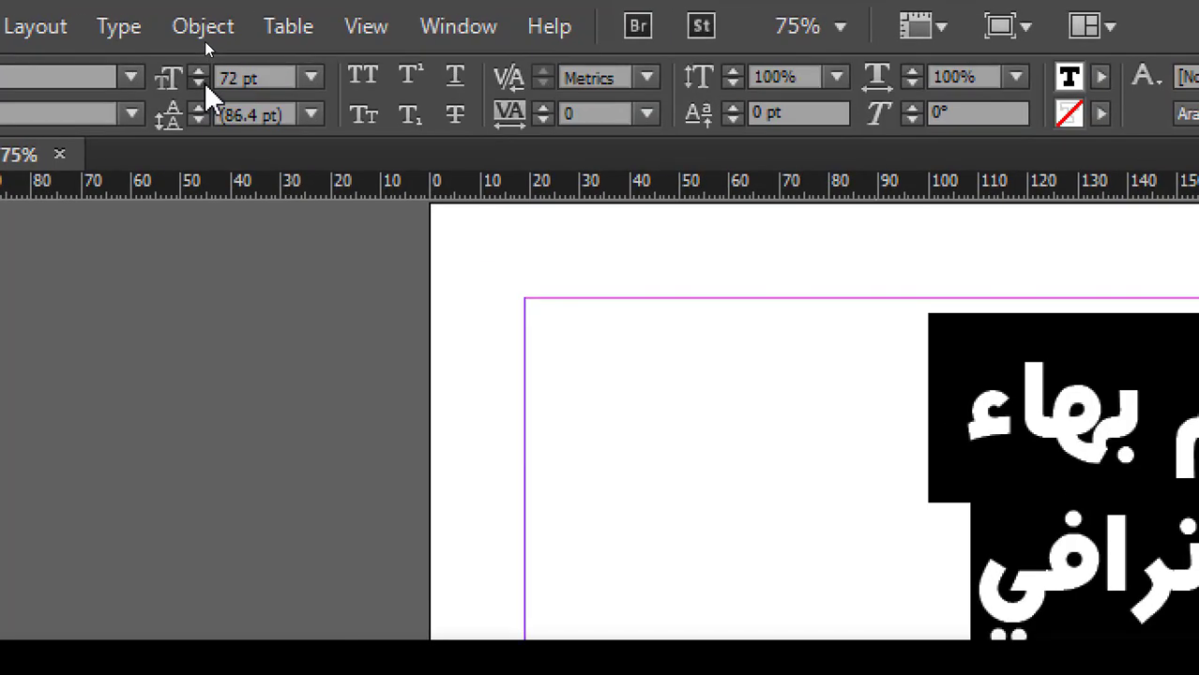
left_click(202, 43)
left_click(202, 43)
left_click(201, 44)
left_click(200, 84)
left_click(200, 84)
left_click(200, 83)
left_click(200, 83)
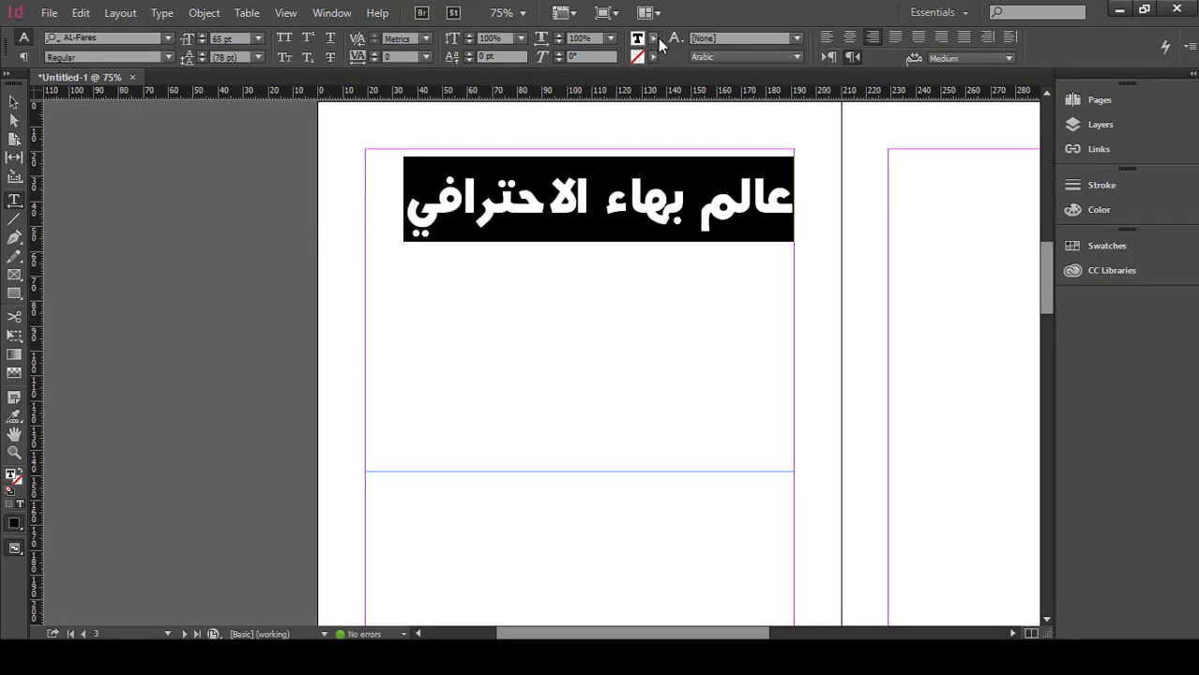
- Fill the title text with the red swatch C=15 M=100 Y=100 K=0
left_click(652, 39)
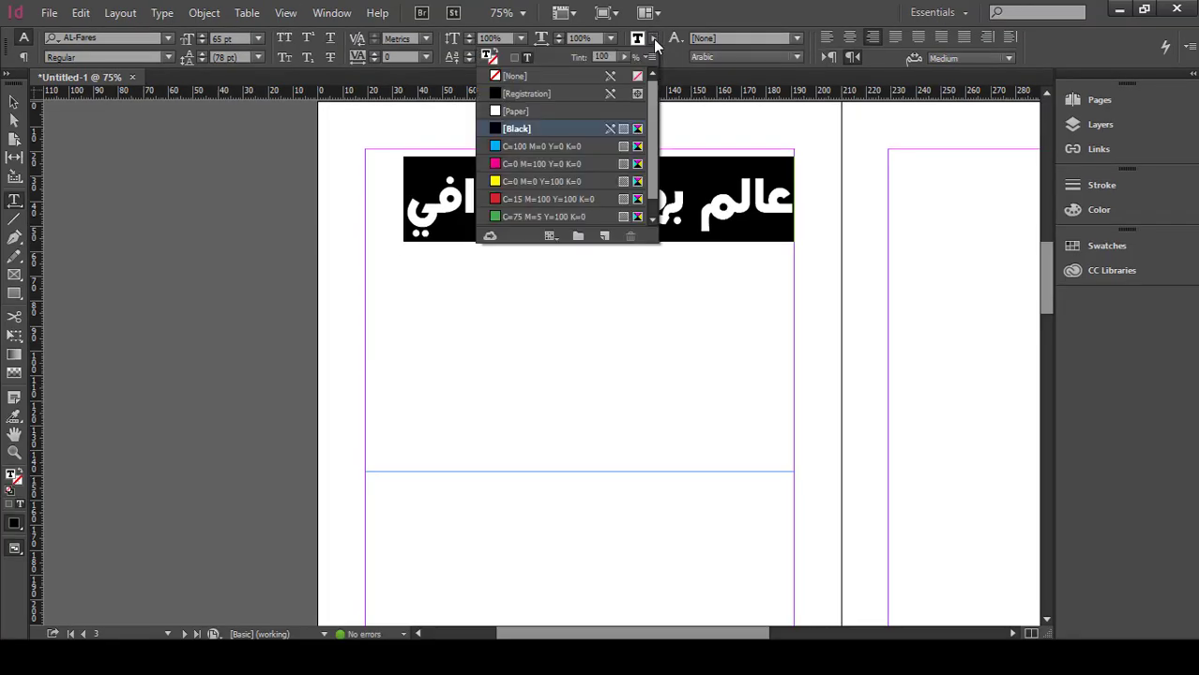
scroll(655, 164, "down", 1)
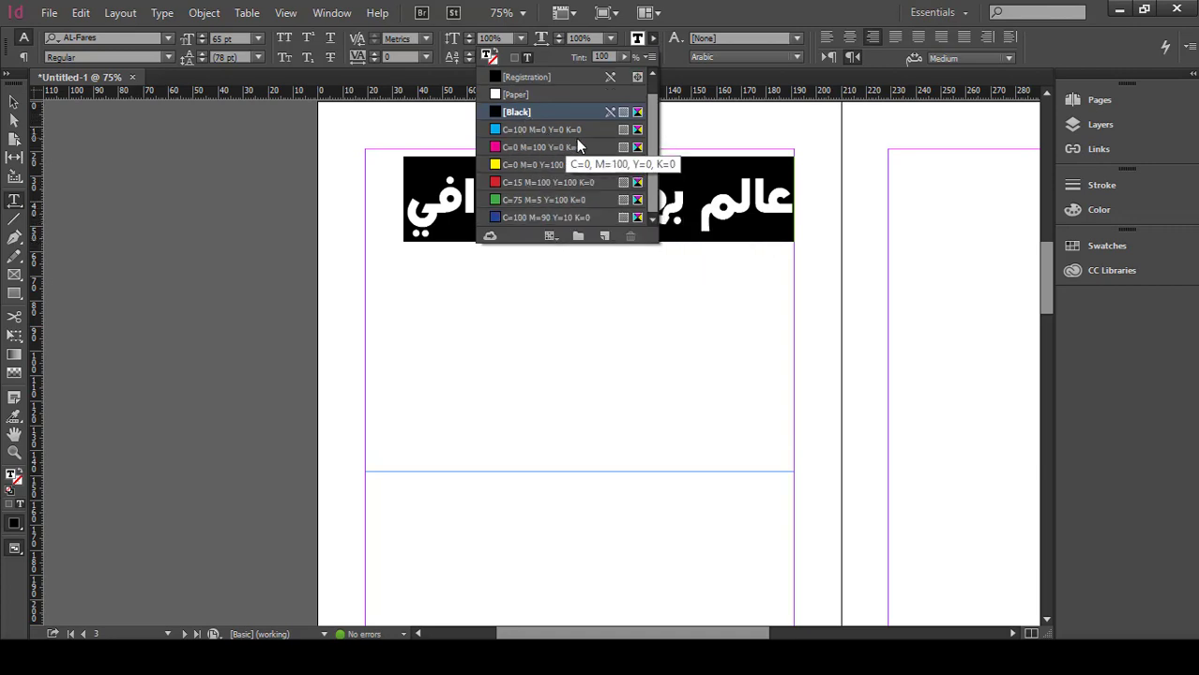
left_click(497, 185)
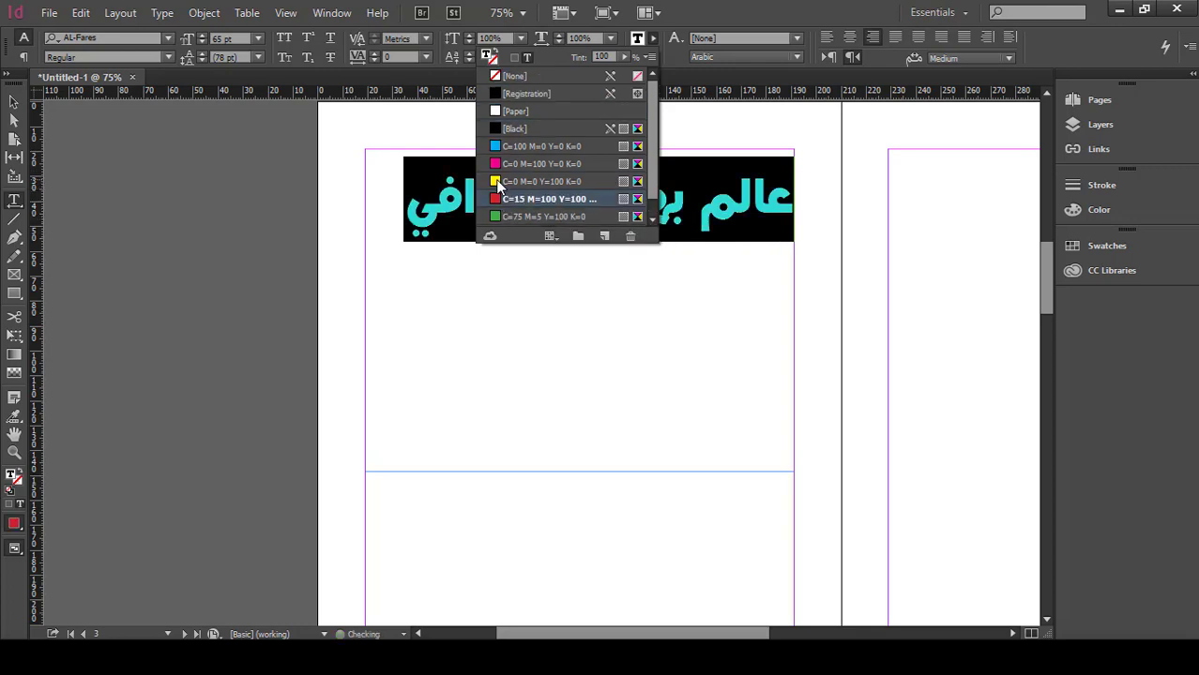
- Change the Arabic title's fill to the yellow swatch C=0 M=0 Y=100 K=0
left_click(497, 183)
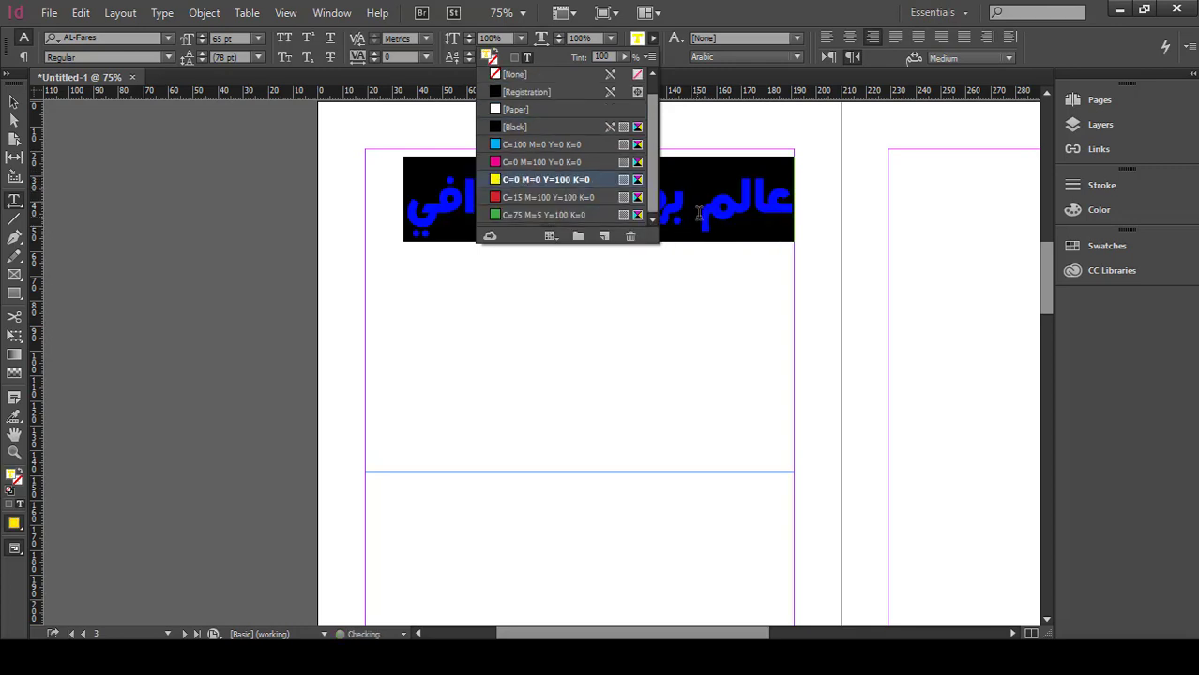
left_click(671, 246)
triple_click(496, 202)
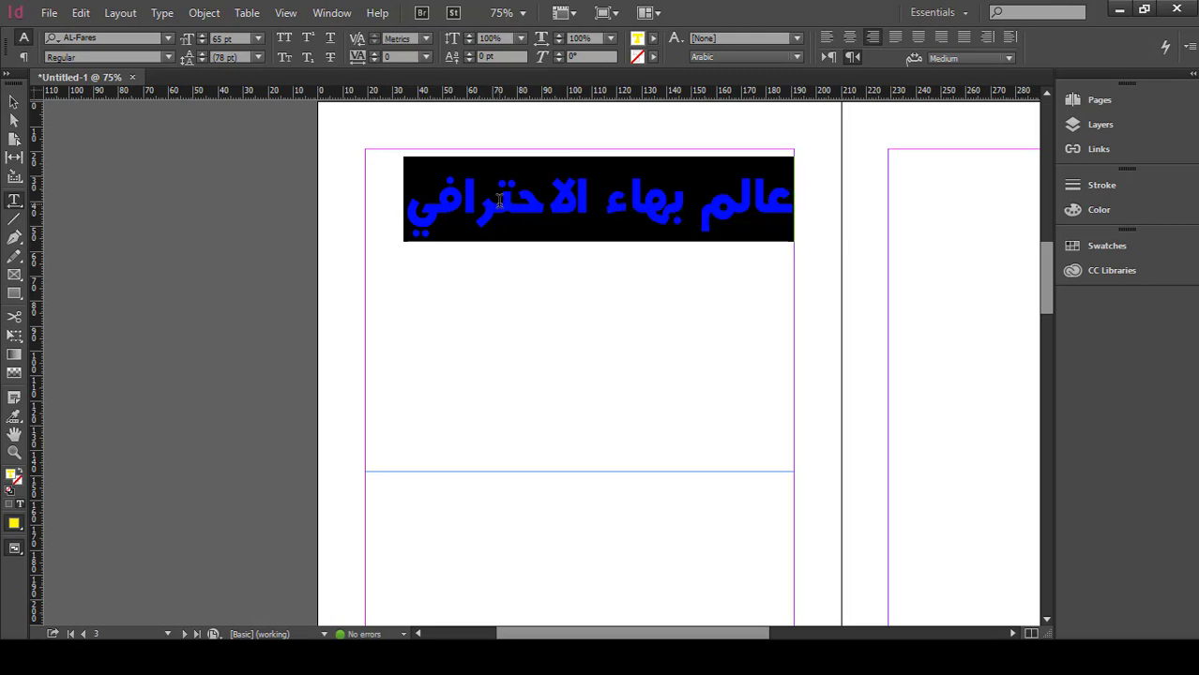
- Select the whole title and apply the red swatch C=15 M=100 Y=100 K=0 as its text stroke
left_click(688, 204)
triple_click(688, 204)
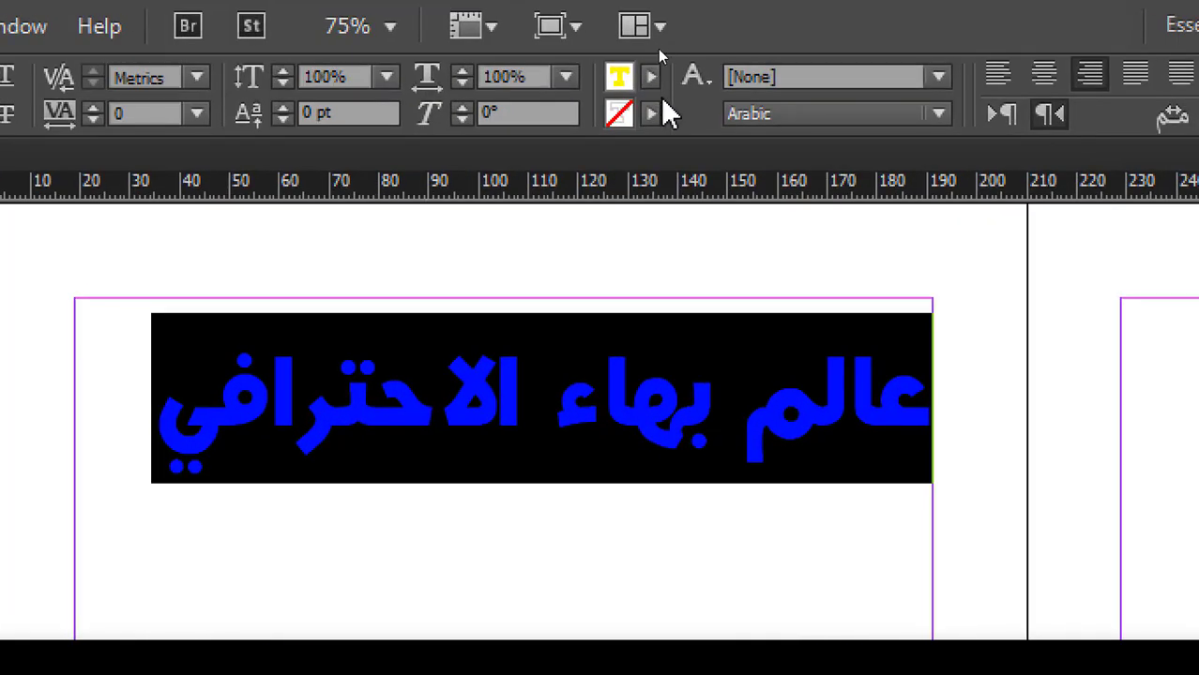
left_click(653, 113)
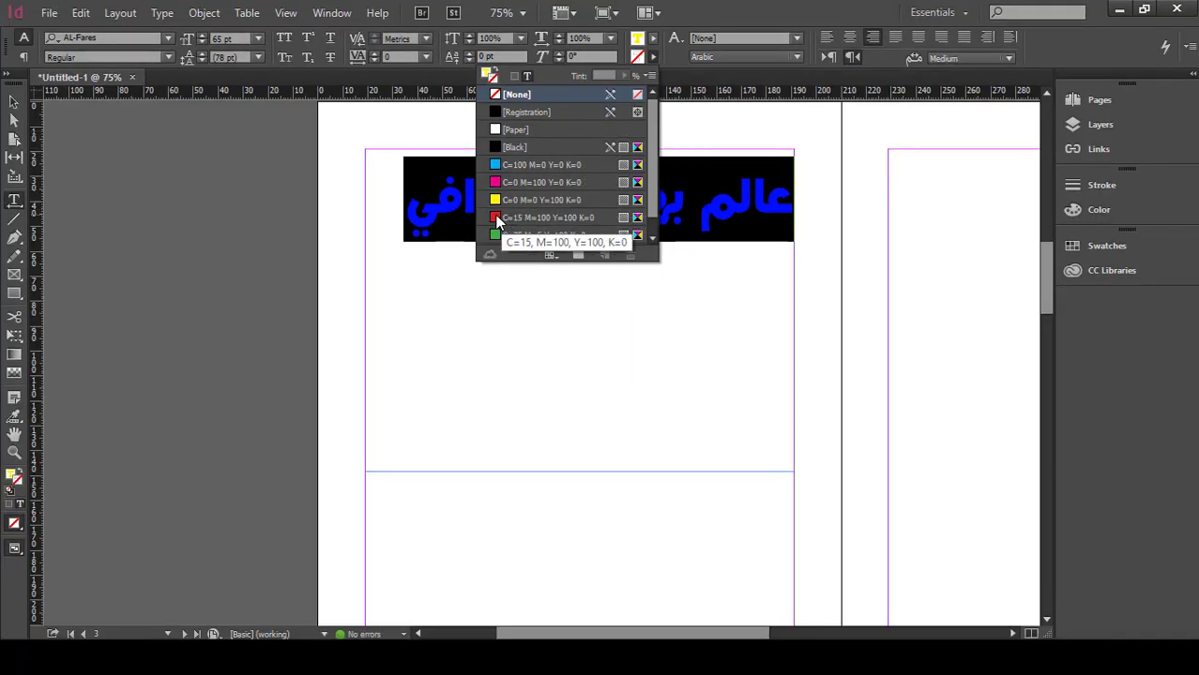
left_click(497, 219)
left_click(699, 201)
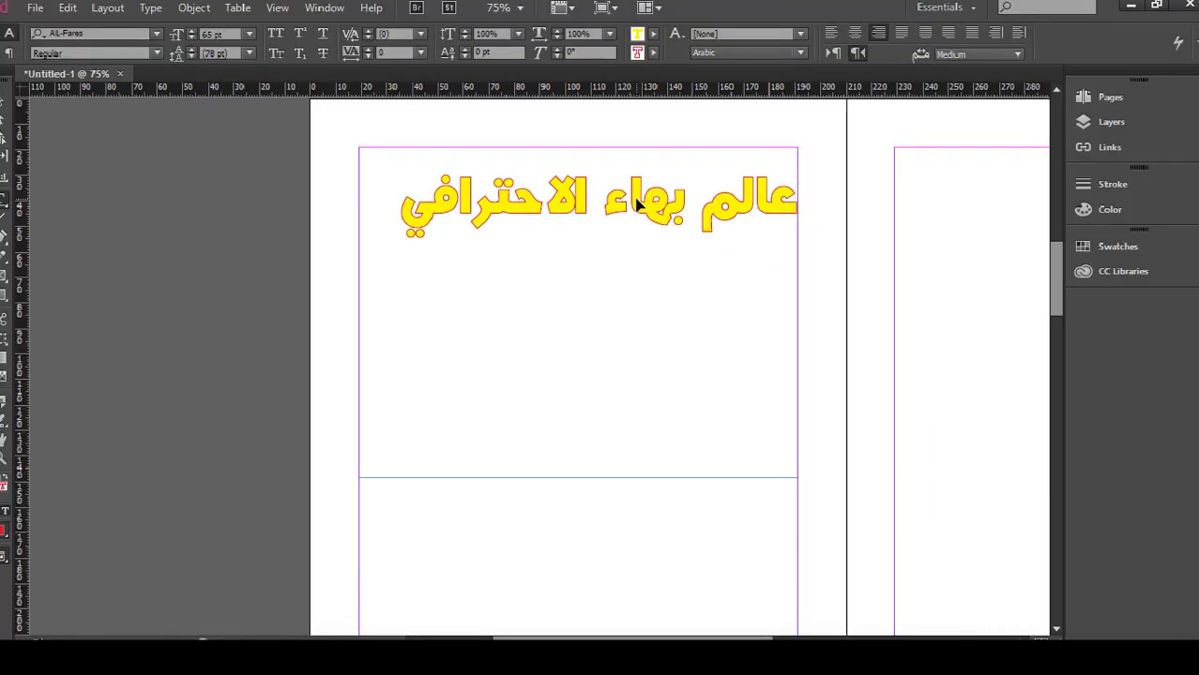
- Increase the stroke weight of the whole title text to 5 pt
triple_click(636, 204)
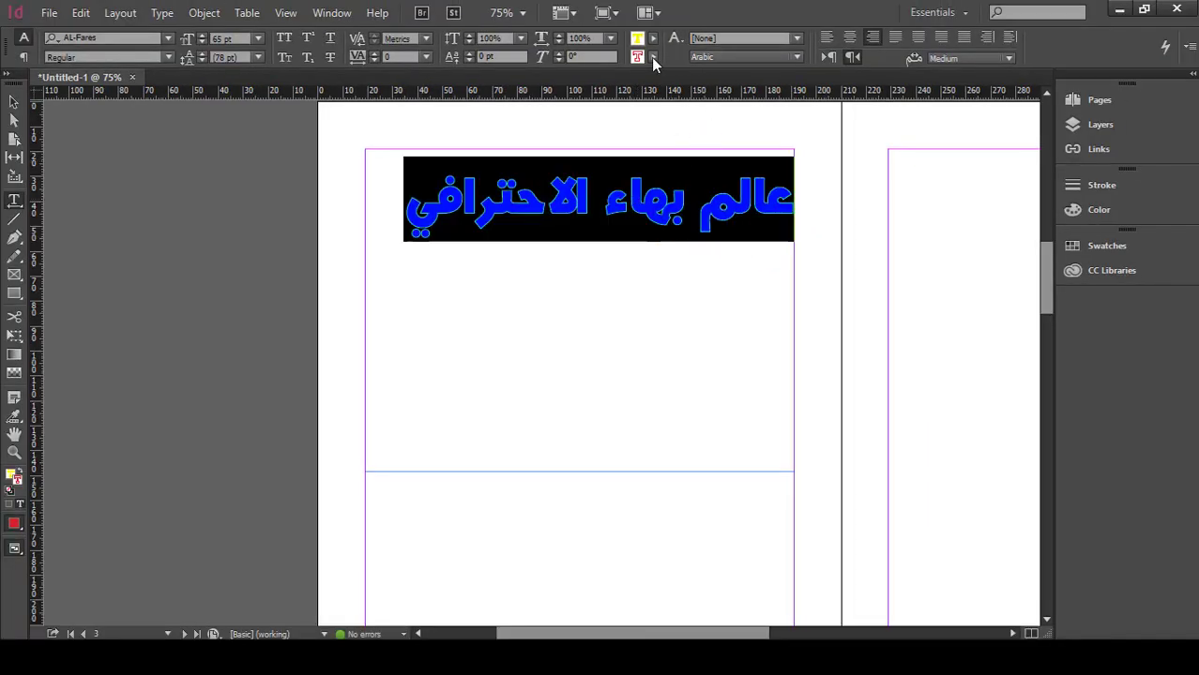
triple_click(647, 188)
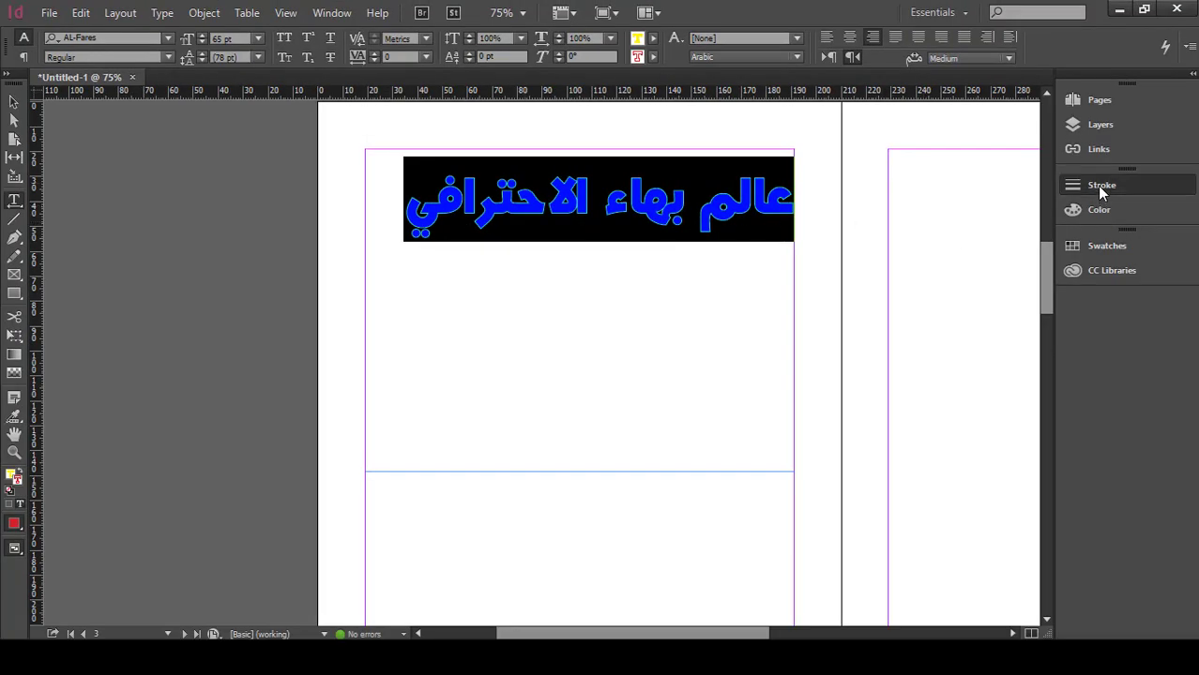
left_click(1099, 189)
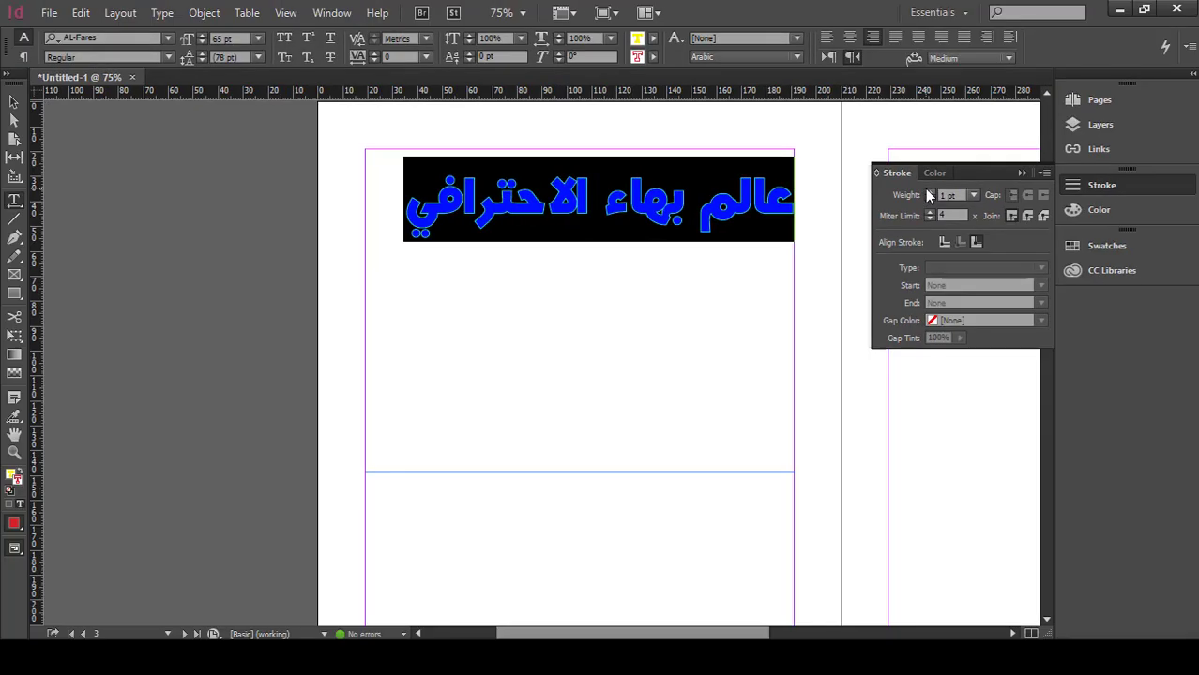
left_click(926, 209)
left_click(926, 209)
left_click(926, 210)
left_click(926, 209)
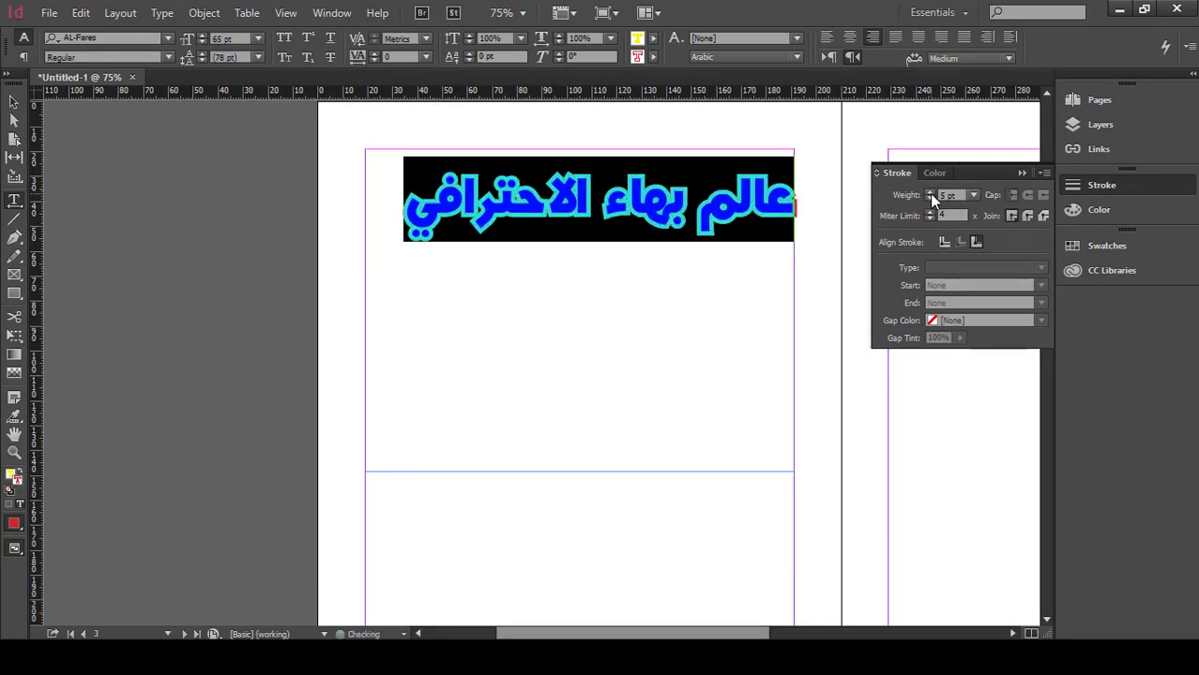
left_click(1021, 172)
left_click(641, 188)
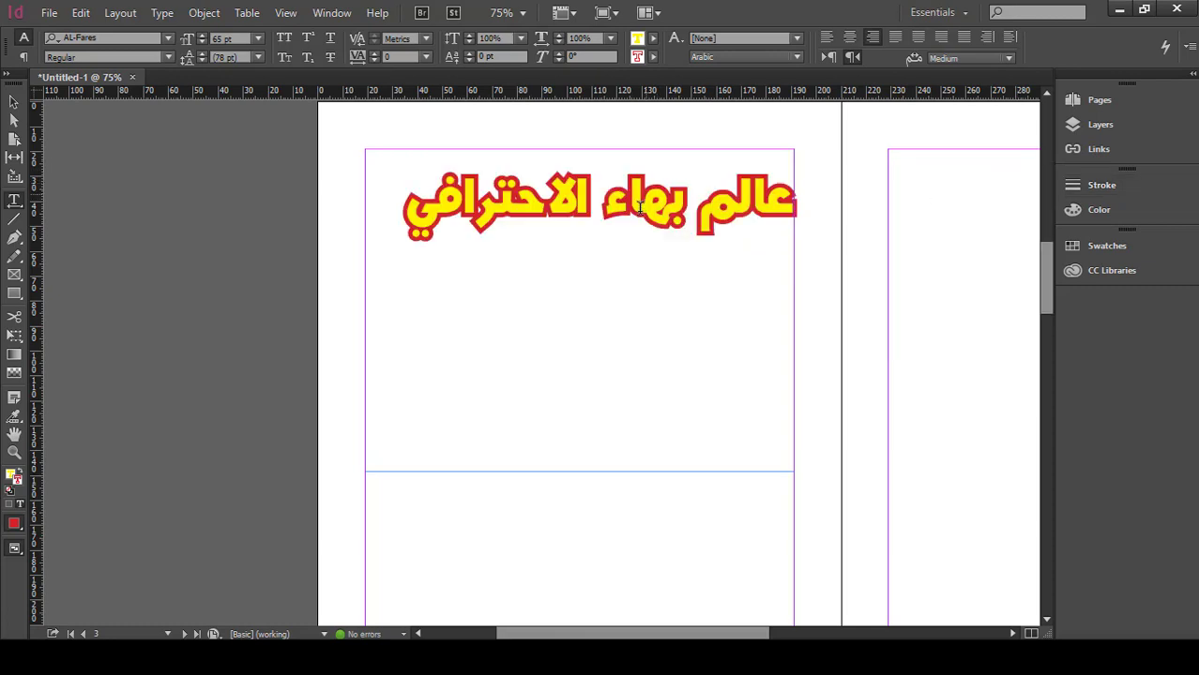
- Switch the selected title's paragraph direction to left-to-right and return it to right-to-left
key("ctrl+a")
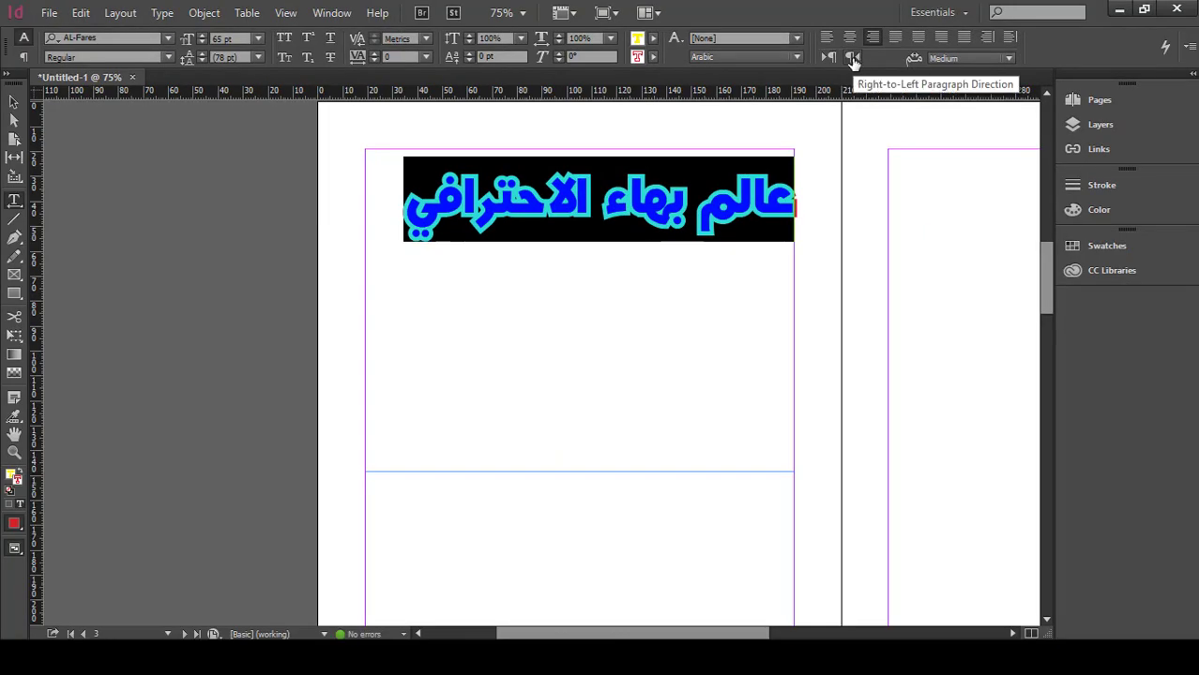
left_click(853, 59)
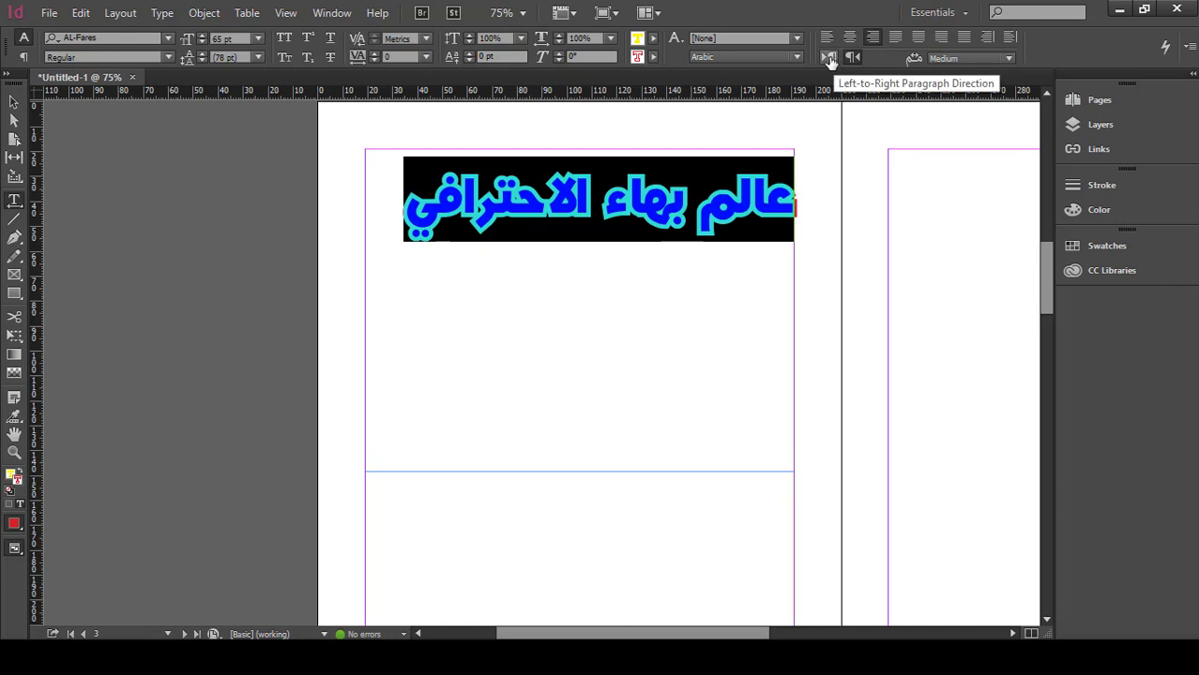
left_click(829, 59)
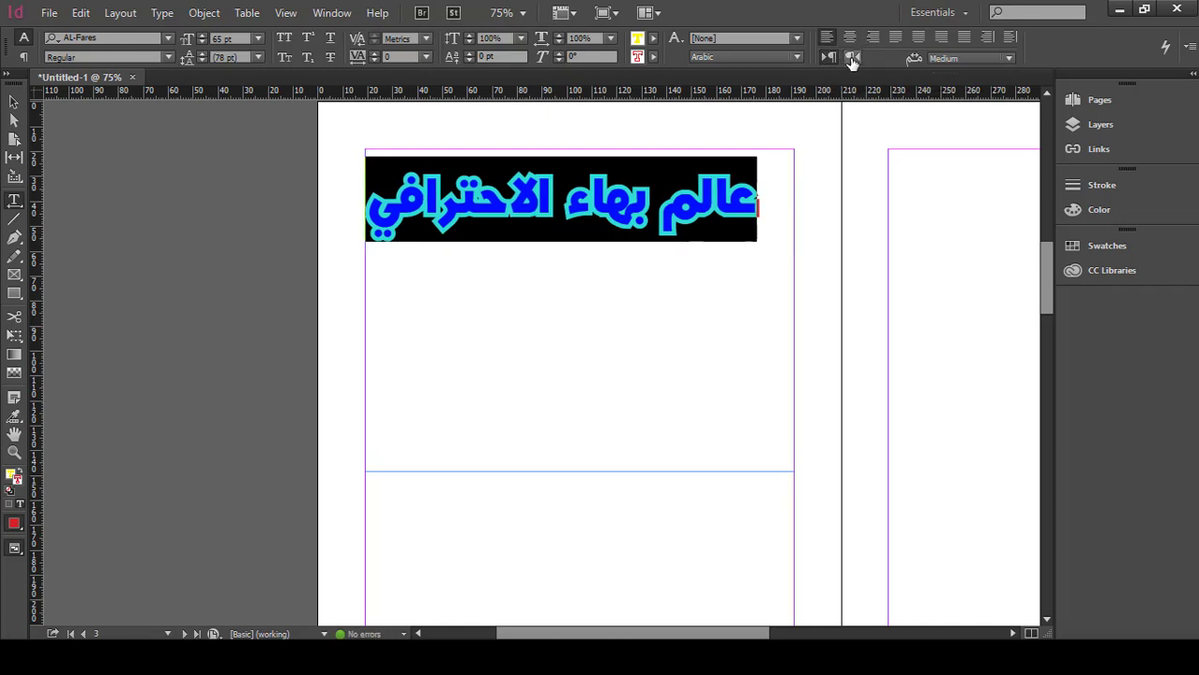
left_click(852, 60)
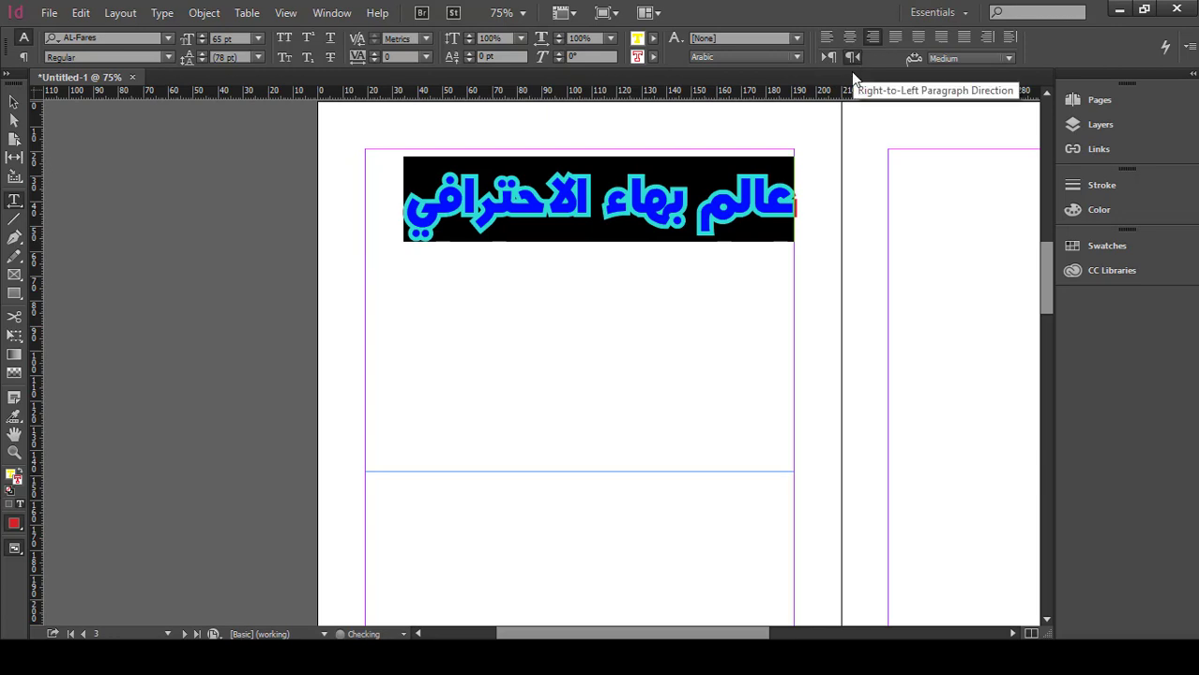
- Try left and right alignment on the selected title, and set it to centre alignment
triple_click(755, 215)
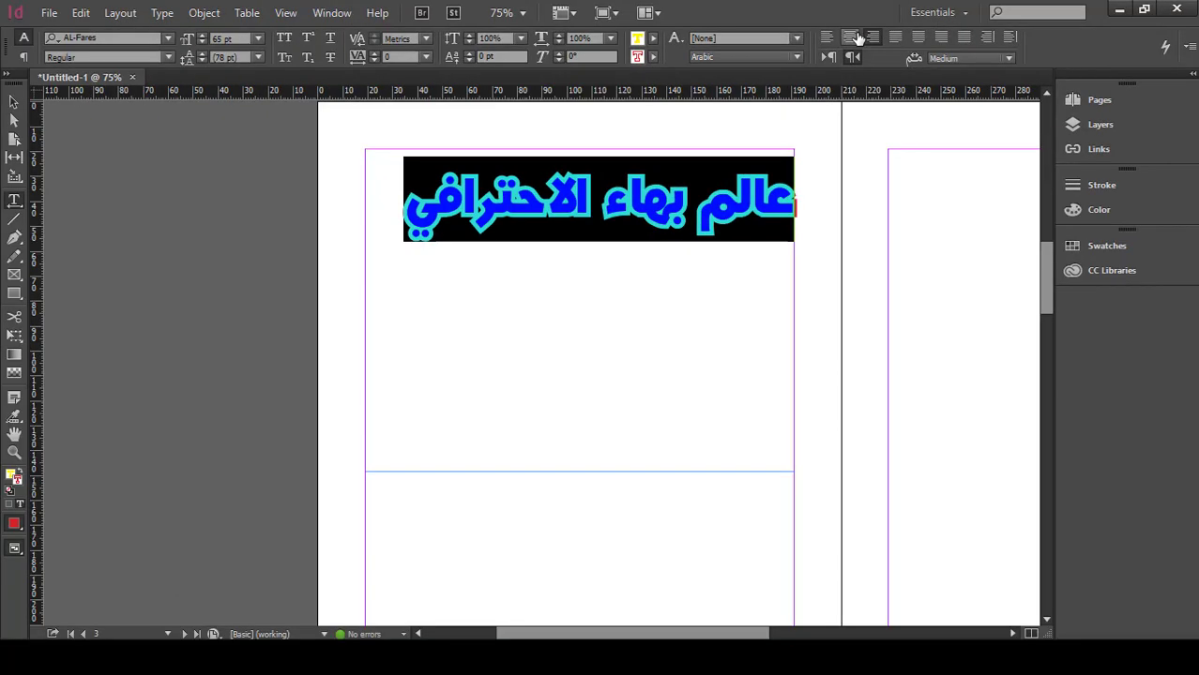
left_click(715, 81)
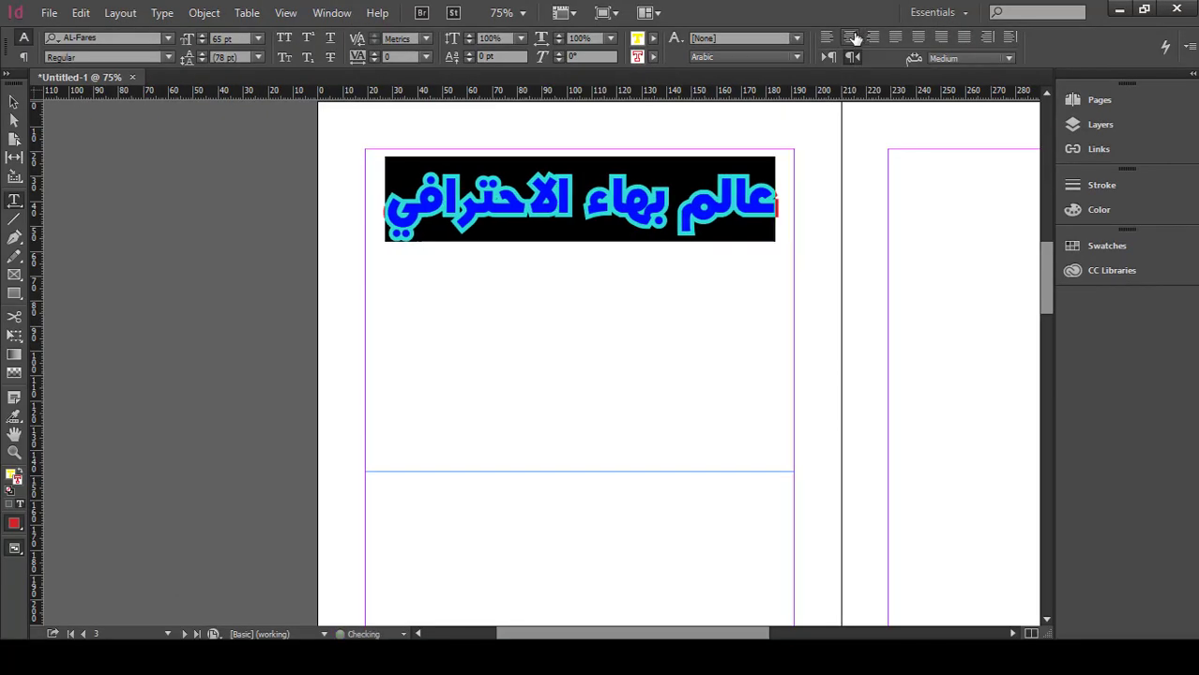
left_click(828, 40)
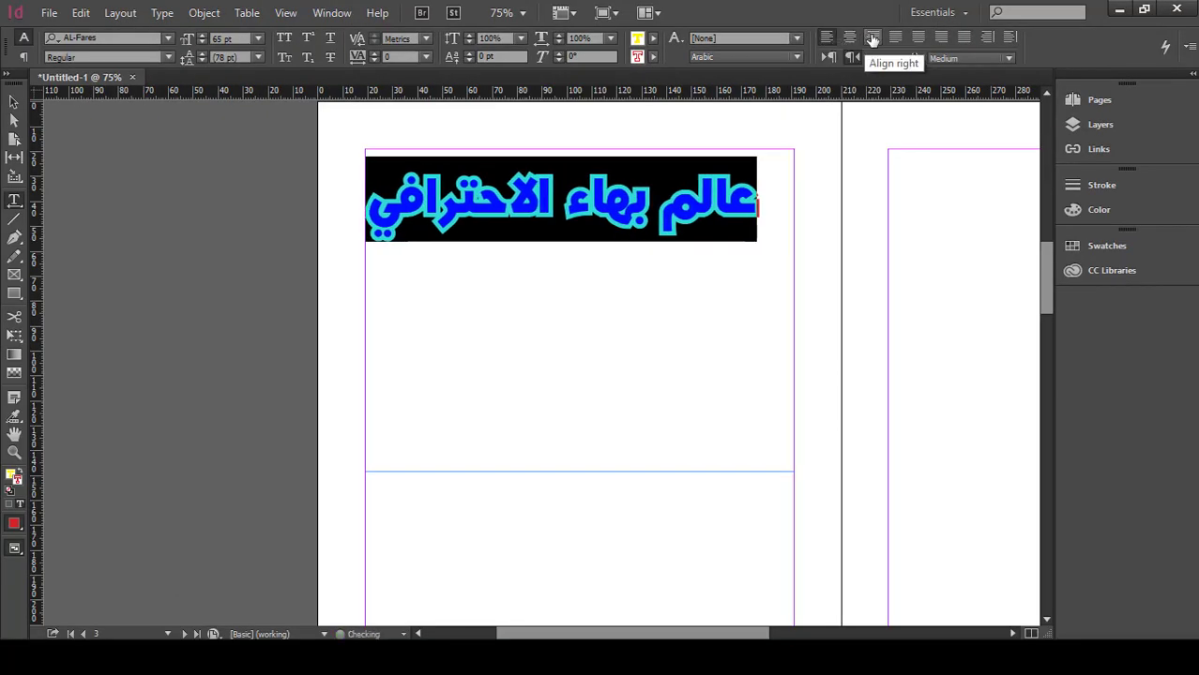
left_click(872, 40)
left_click(849, 41)
left_click(459, 266)
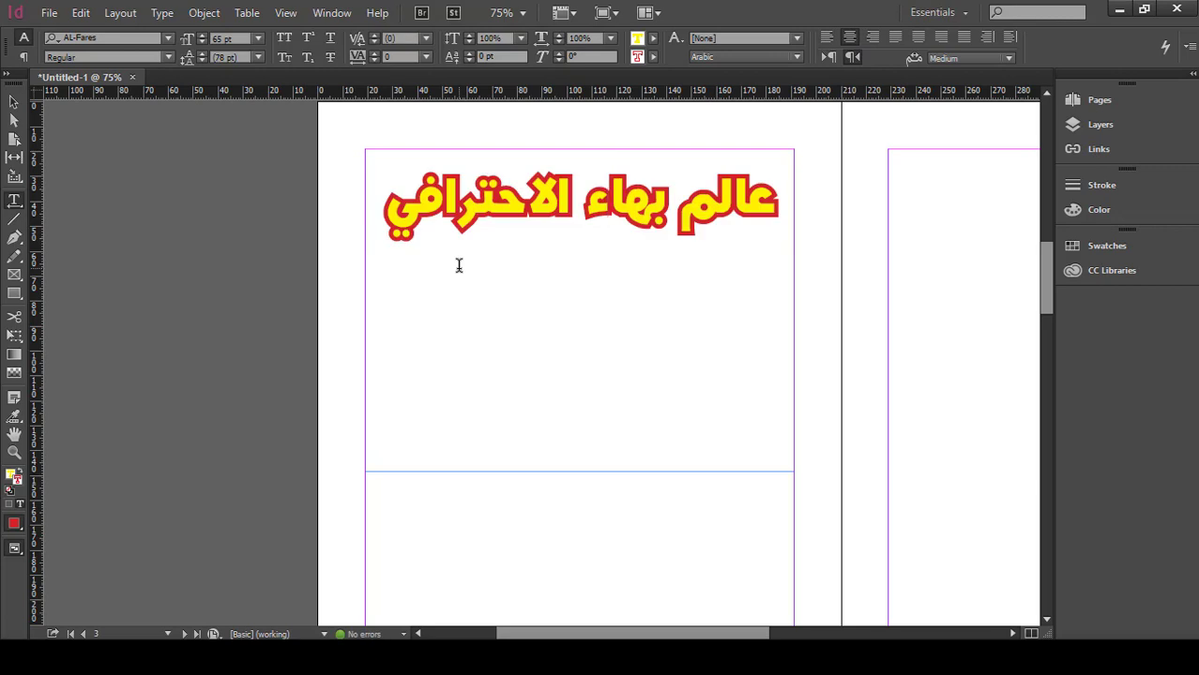